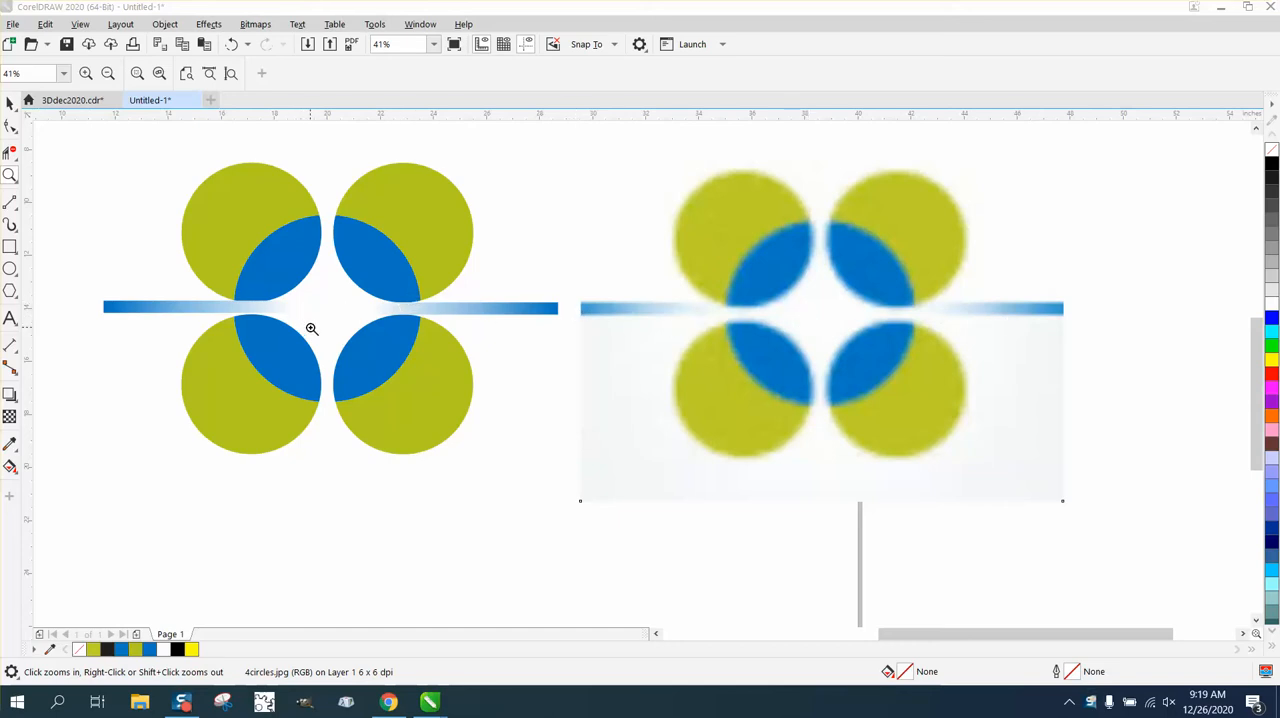
# Set the document's nudge distance to .001 inches with nothing selected
pyautogui.moveTo(40, 250); pyautogui.dragTo(457, 391)
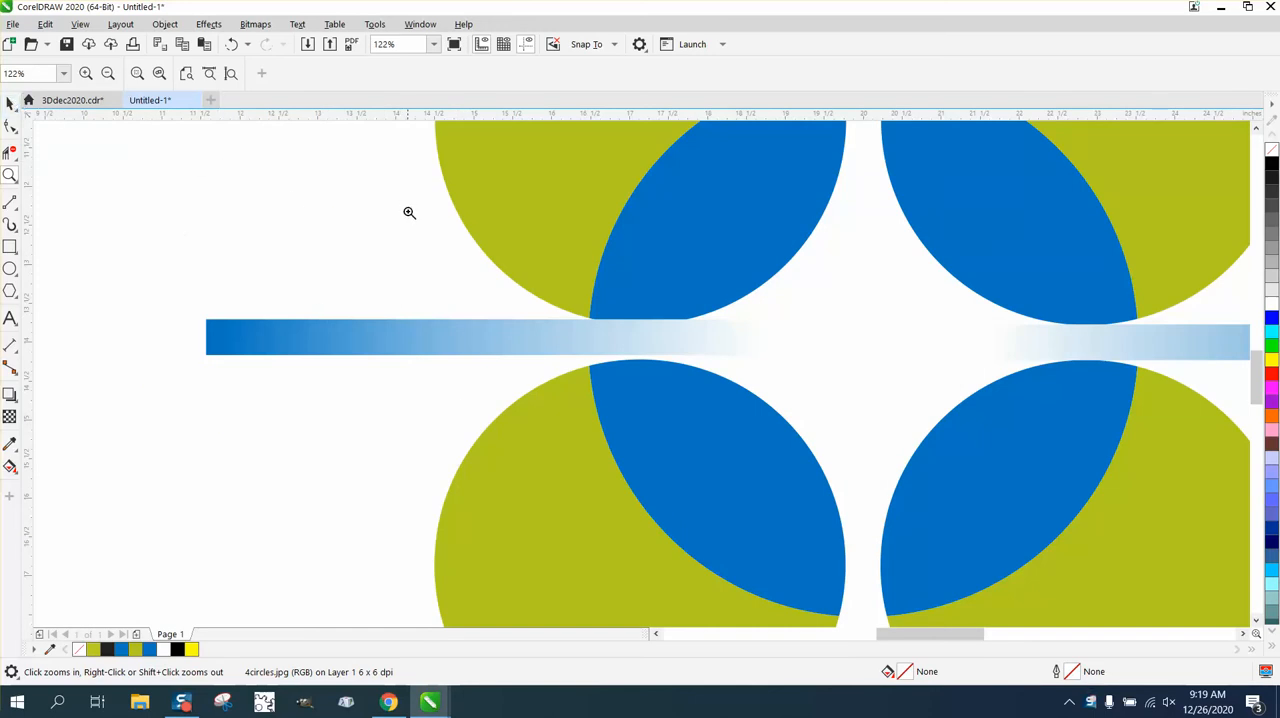
pyautogui.click(370, 236)
pyautogui.click(10, 102)
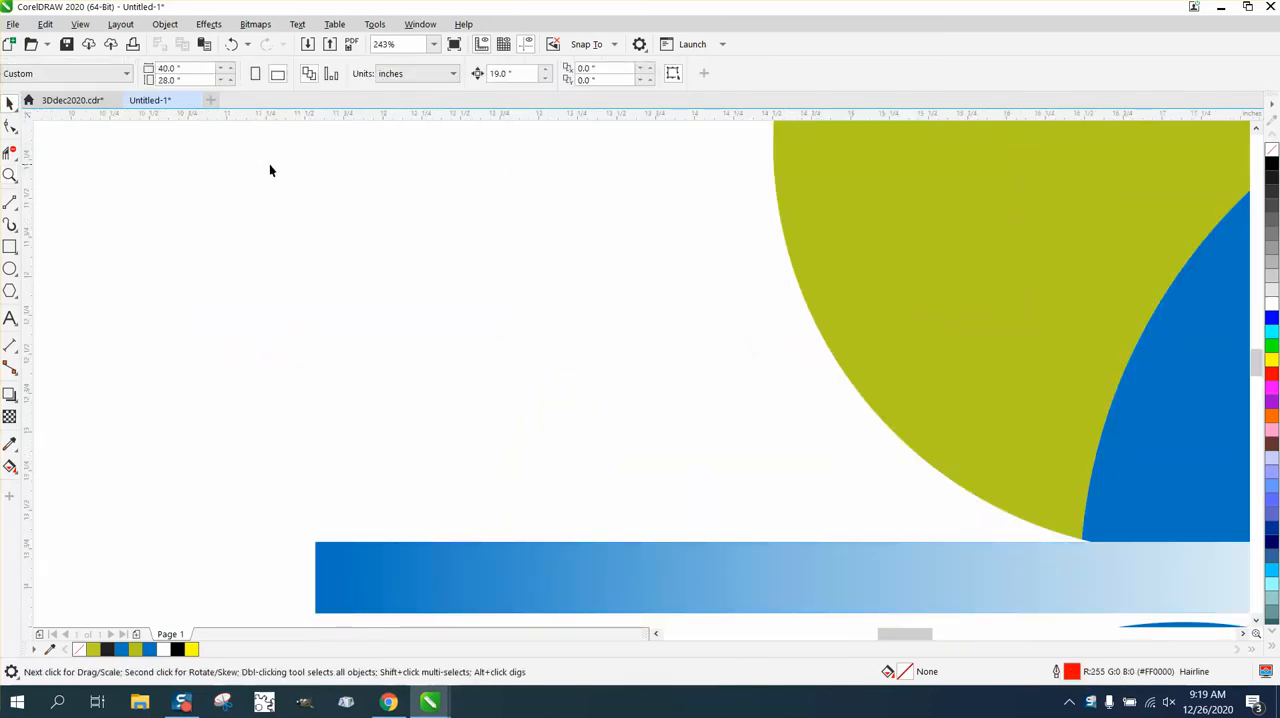
pyautogui.click(505, 73)
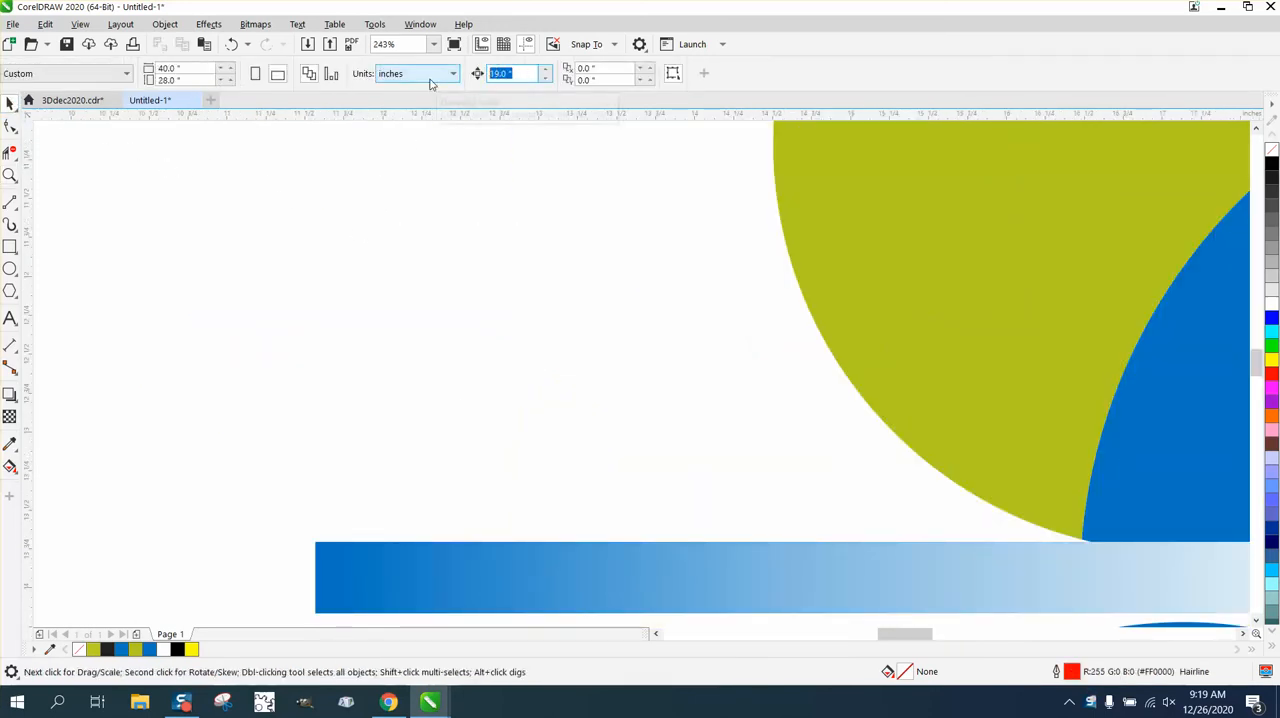
pyautogui.write('.001')
# Nudge the middle logo's left gradient bar down to Y about -13.992 in, level with the right bar
pyautogui.scroll(-2, 379, 134)
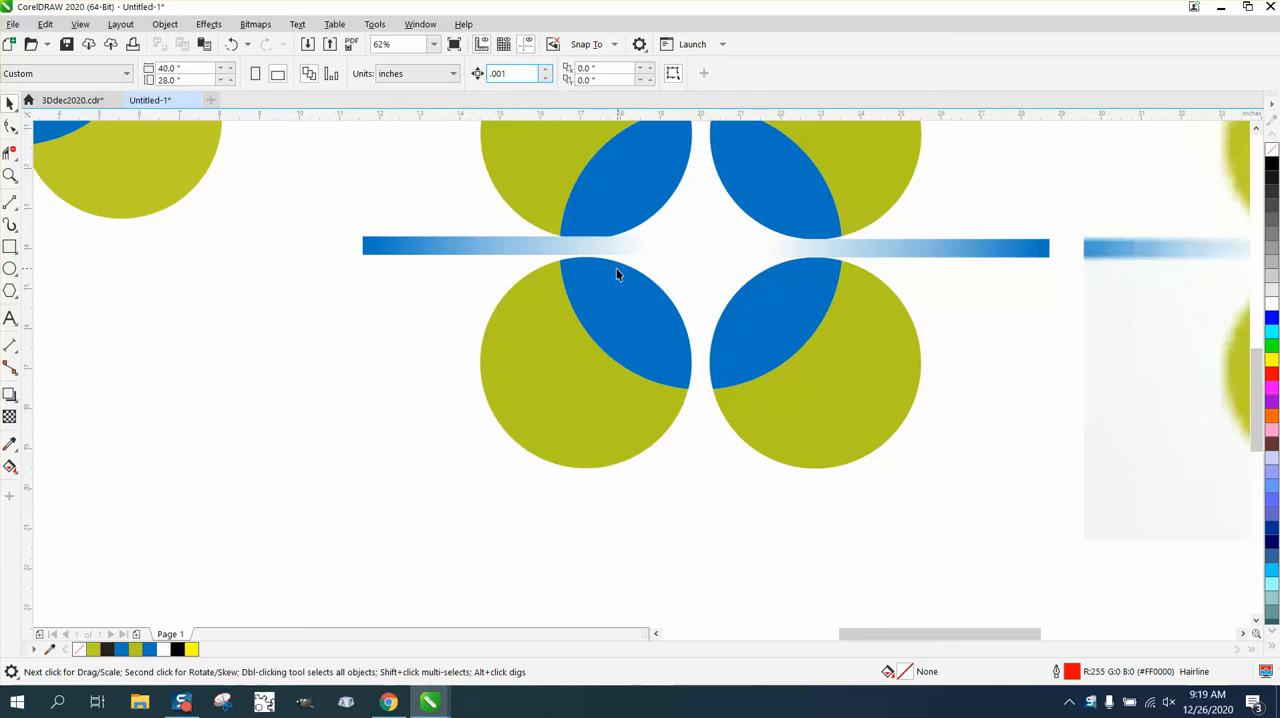
pyautogui.click(533, 249)
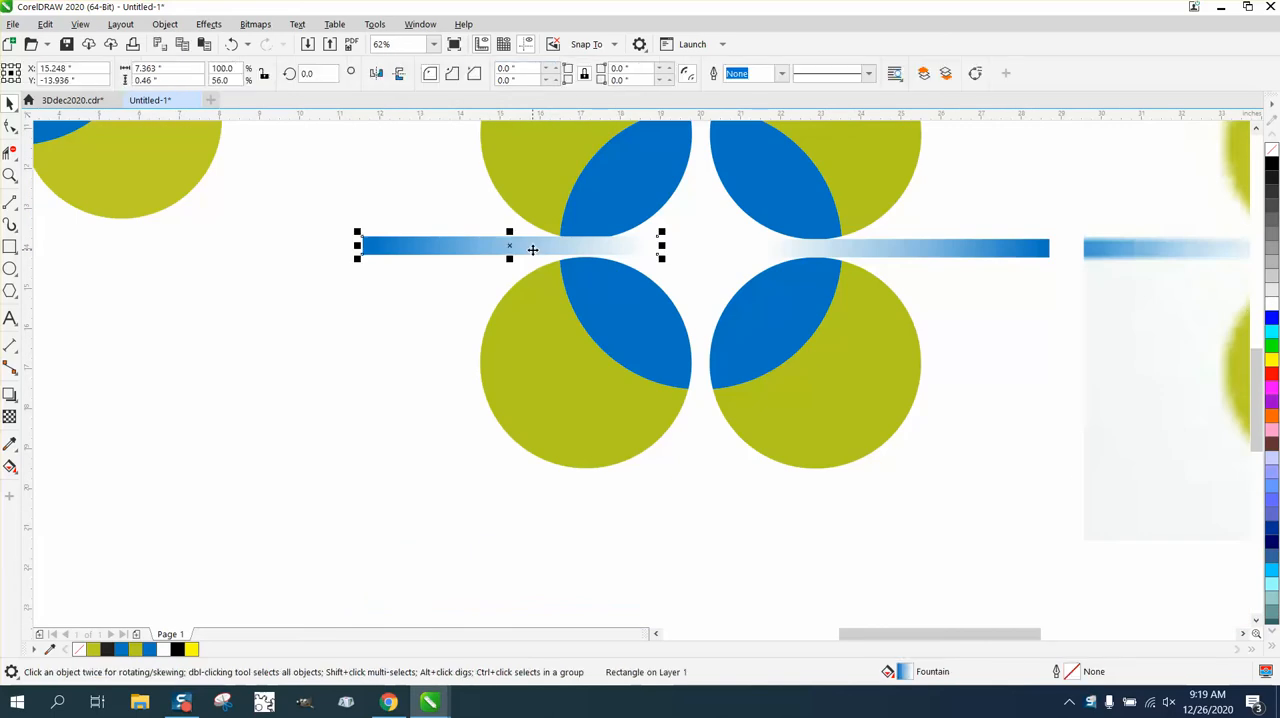
pyautogui.press('Down')
pyautogui.press('Down')
pyautogui.press('Down')
pyautogui.press('Down')
pyautogui.press('Down')
pyautogui.press('Down')
pyautogui.press('Down')
pyautogui.press('Down')
pyautogui.press('Down')
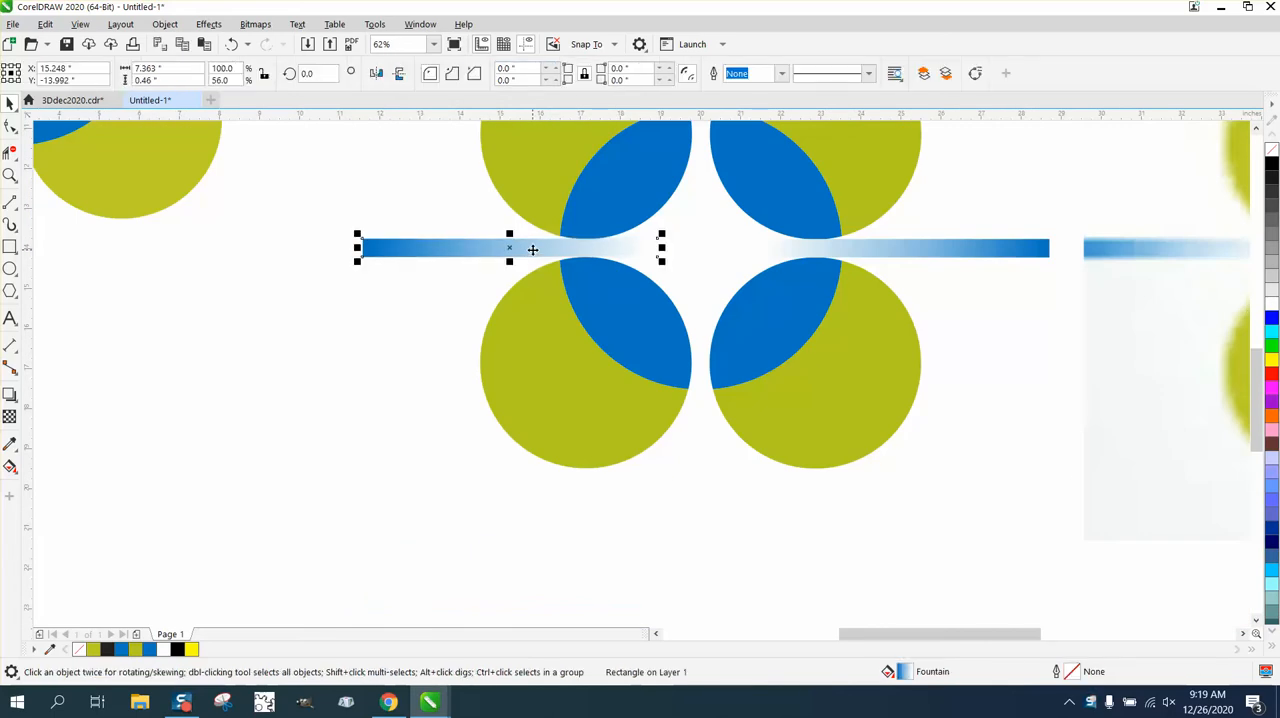
pyautogui.scroll(3, 526, 249)
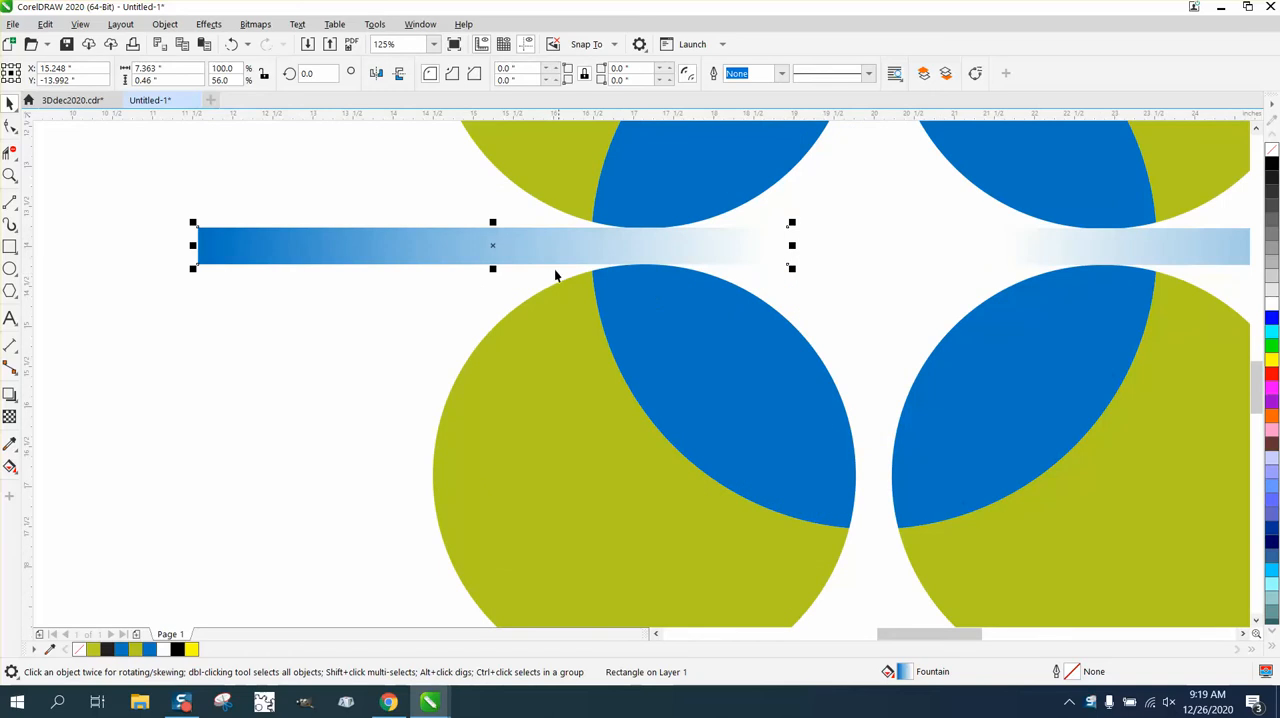
# Draw a rectangle about 7 in wide over the blurry reference image's left gradient bar and reduce its height to about 0.48 in
pyautogui.scroll(-6, 586, 275)
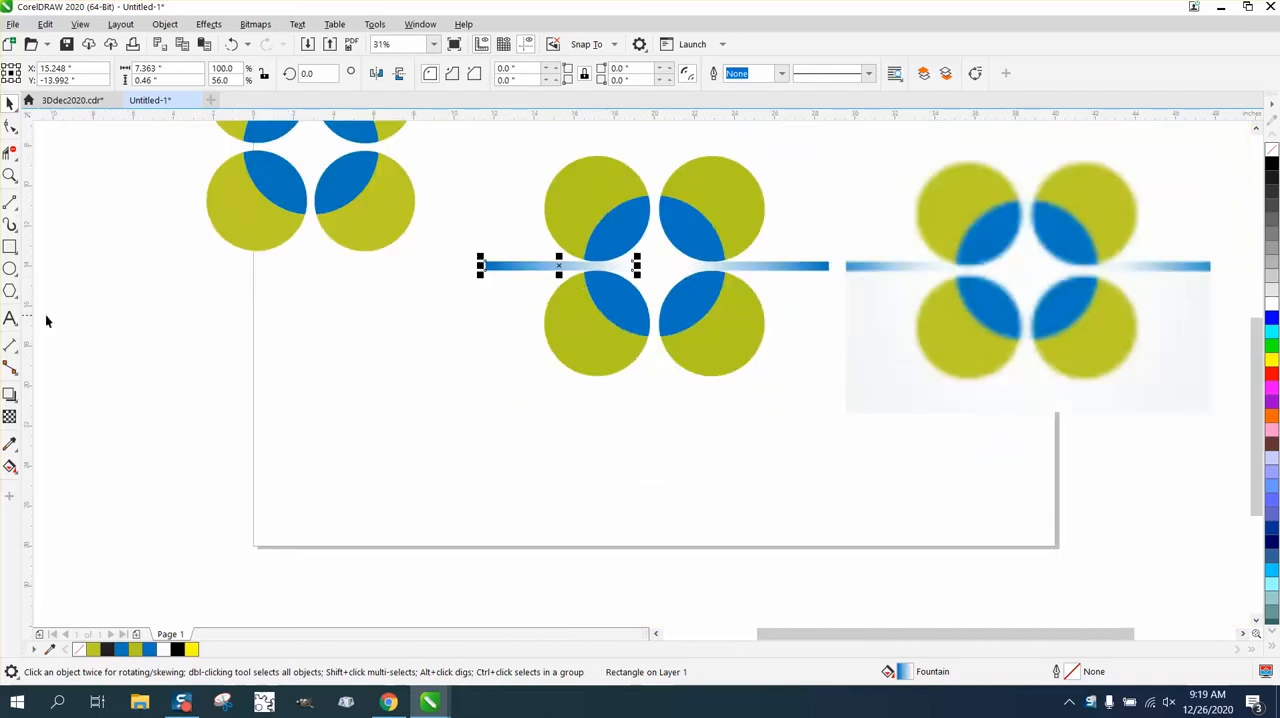
pyautogui.click(10, 247)
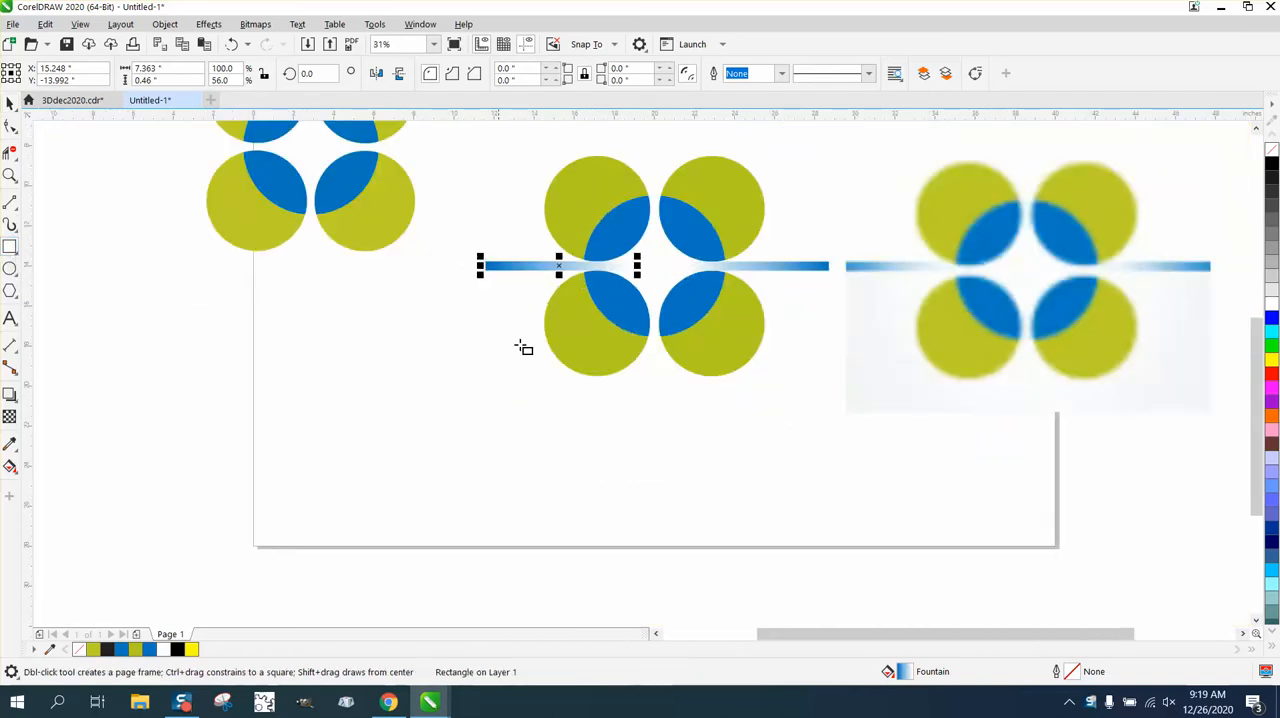
pyautogui.click(12, 176)
pyautogui.moveTo(828, 266); pyautogui.dragTo(1071, 346)
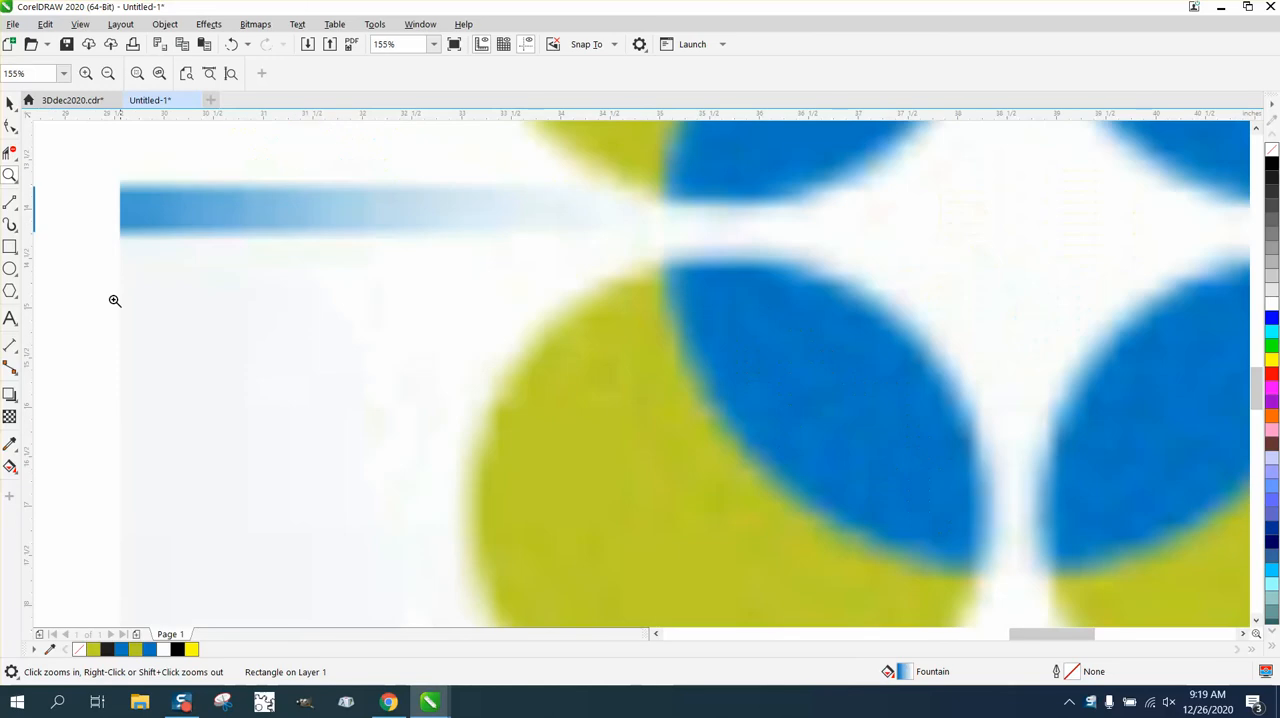
pyautogui.click(10, 247)
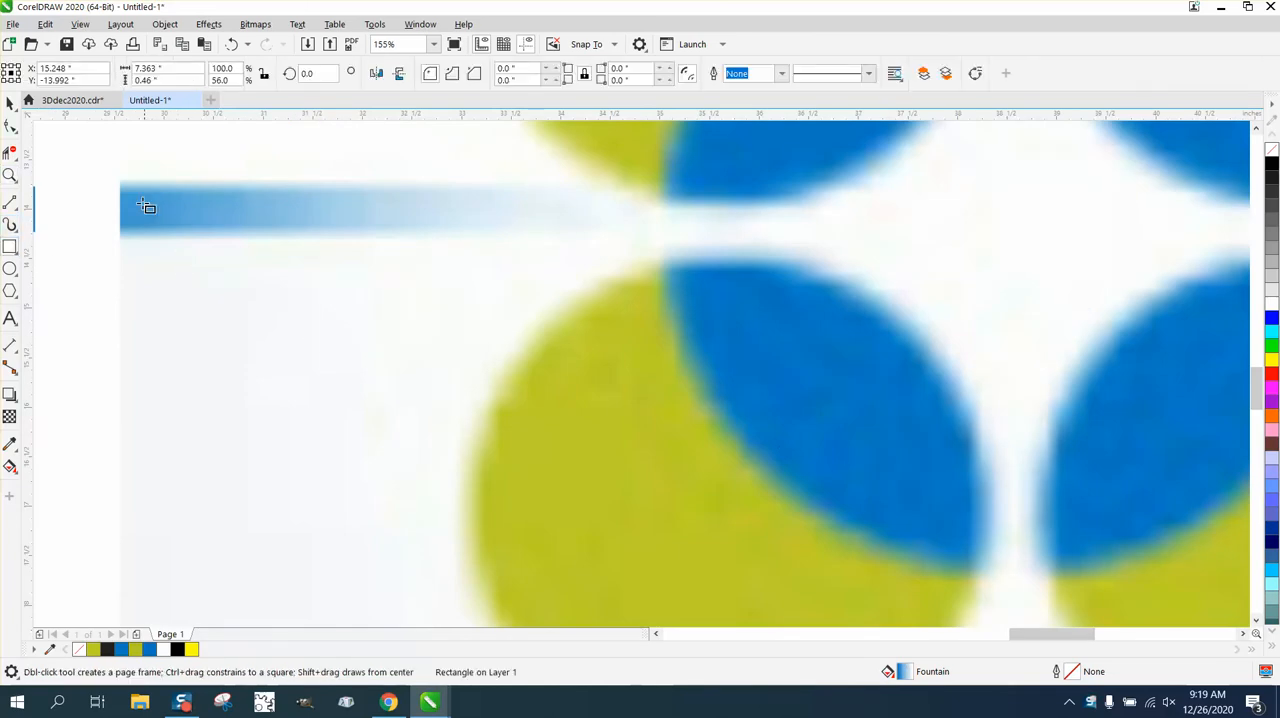
pyautogui.moveTo(120, 183); pyautogui.dragTo(814, 235)
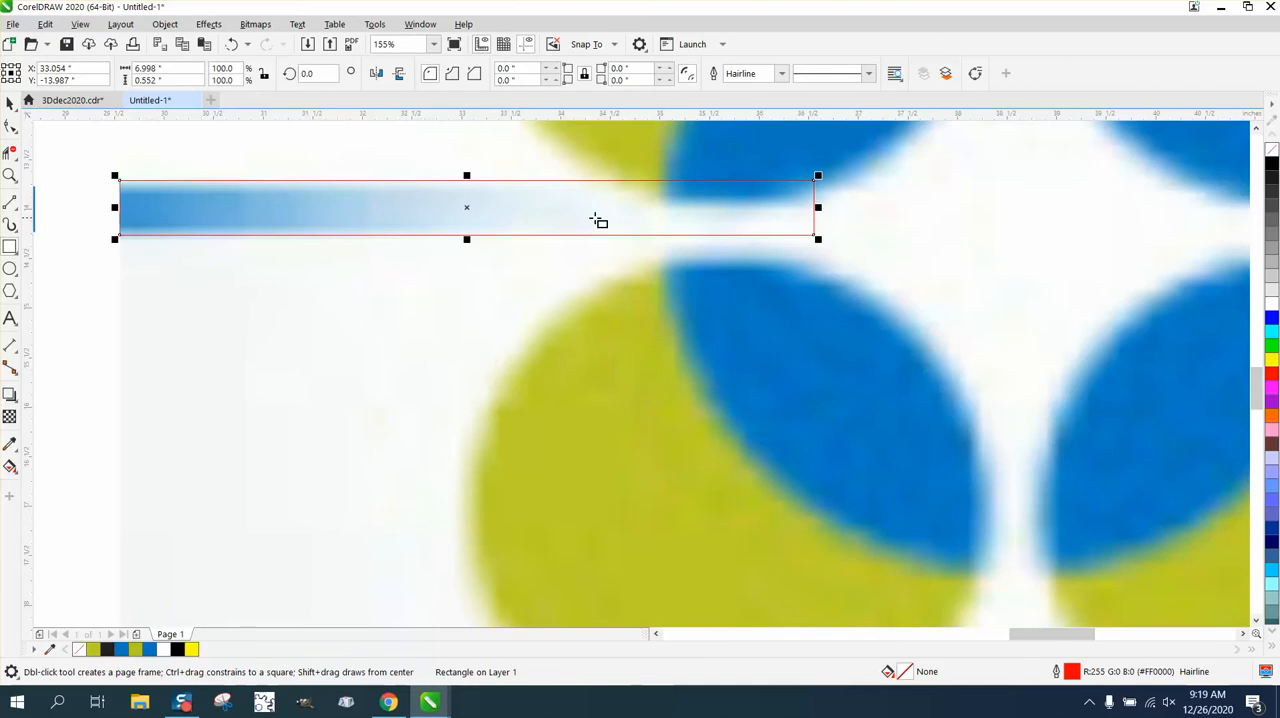
pyautogui.press('space')
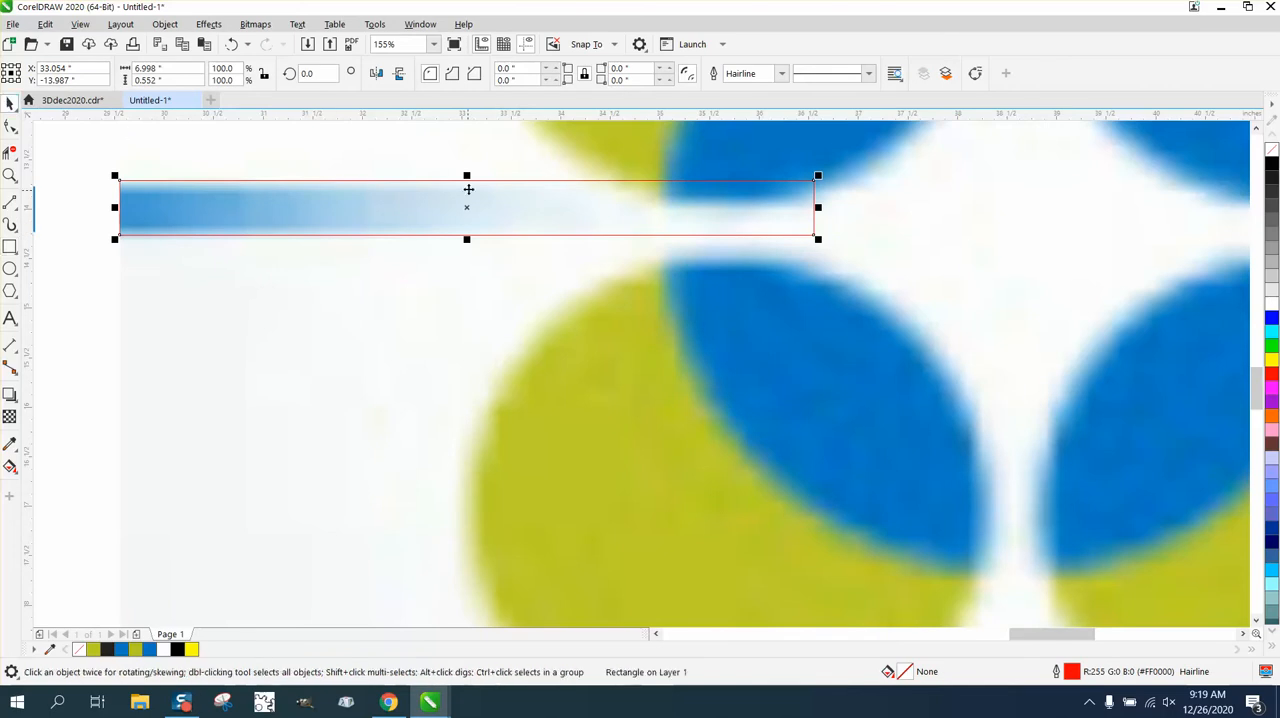
pyautogui.moveTo(466, 176); pyautogui.dragTo(468, 184)
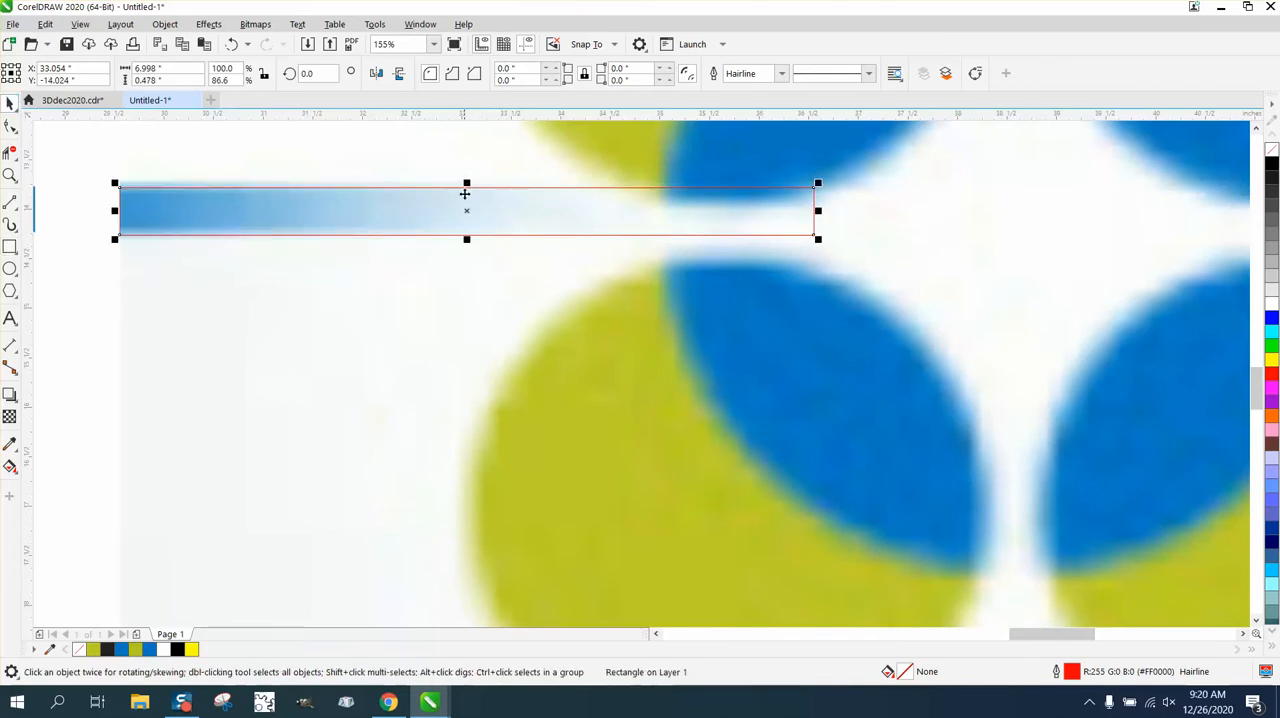
pyautogui.moveTo(467, 183); pyautogui.dragTo(471, 180)
# Move the new rectangle above the reference image and fill it with the blue sampled from the middle logo's overlap shape
pyautogui.scroll(-9, 600, 323)
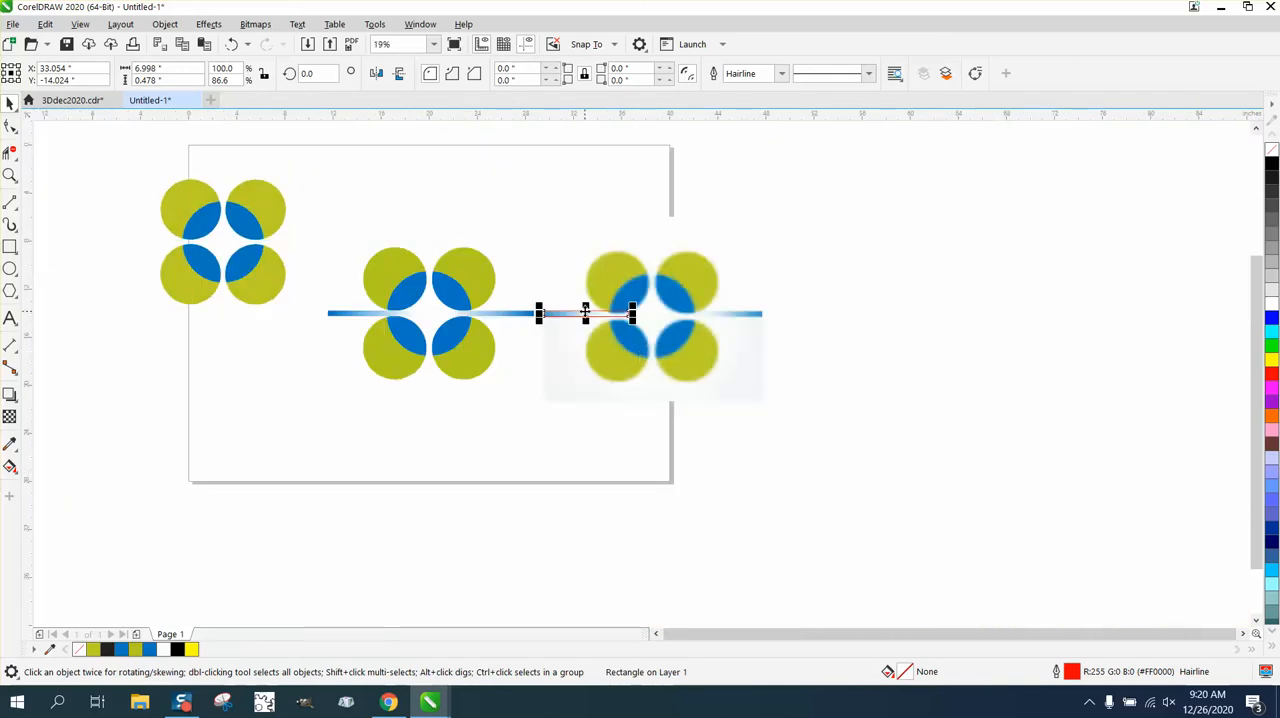
pyautogui.moveTo(585, 312); pyautogui.dragTo(580, 193)
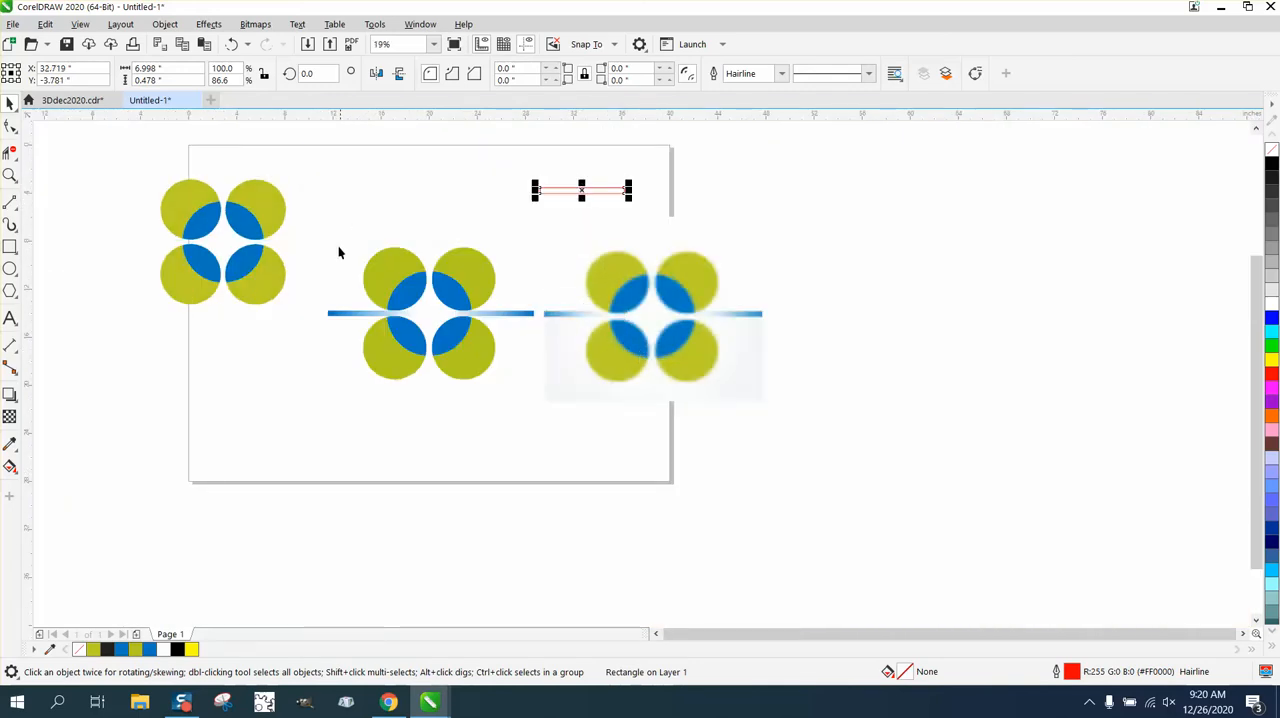
pyautogui.click(10, 443)
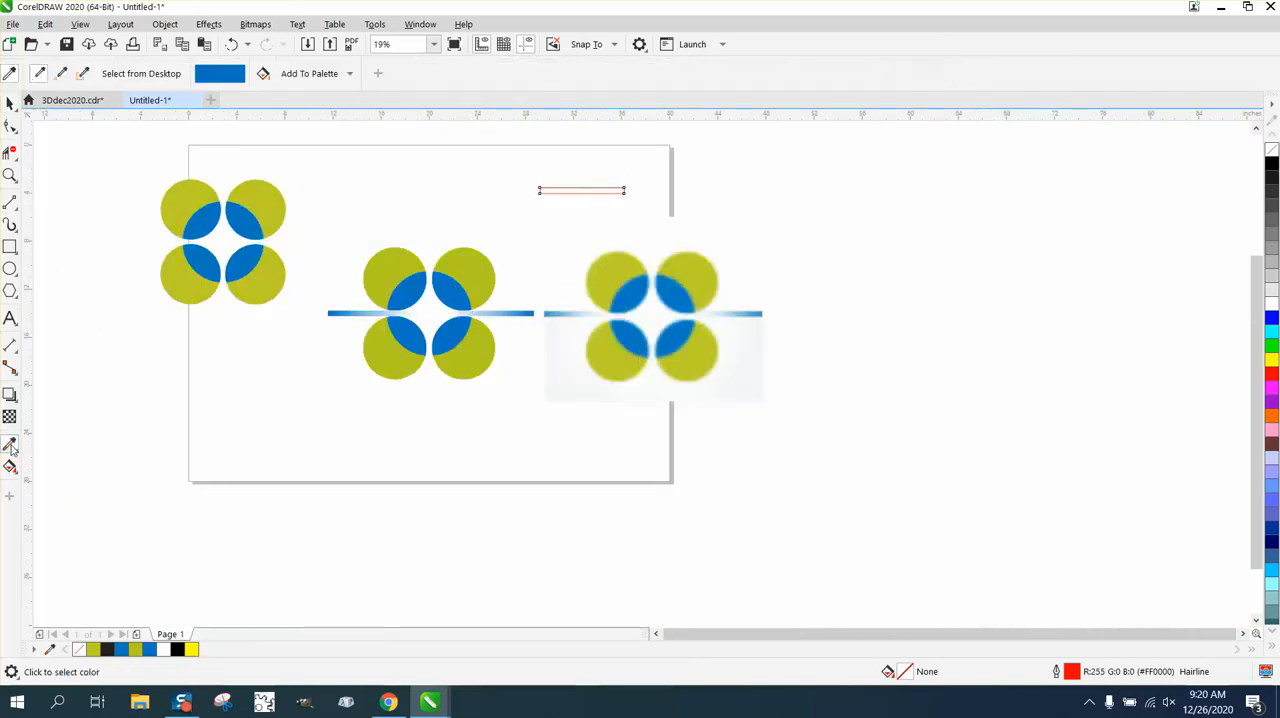
pyautogui.click(443, 288)
pyautogui.scroll(2, 445, 290)
pyautogui.scroll(-2, 505, 298)
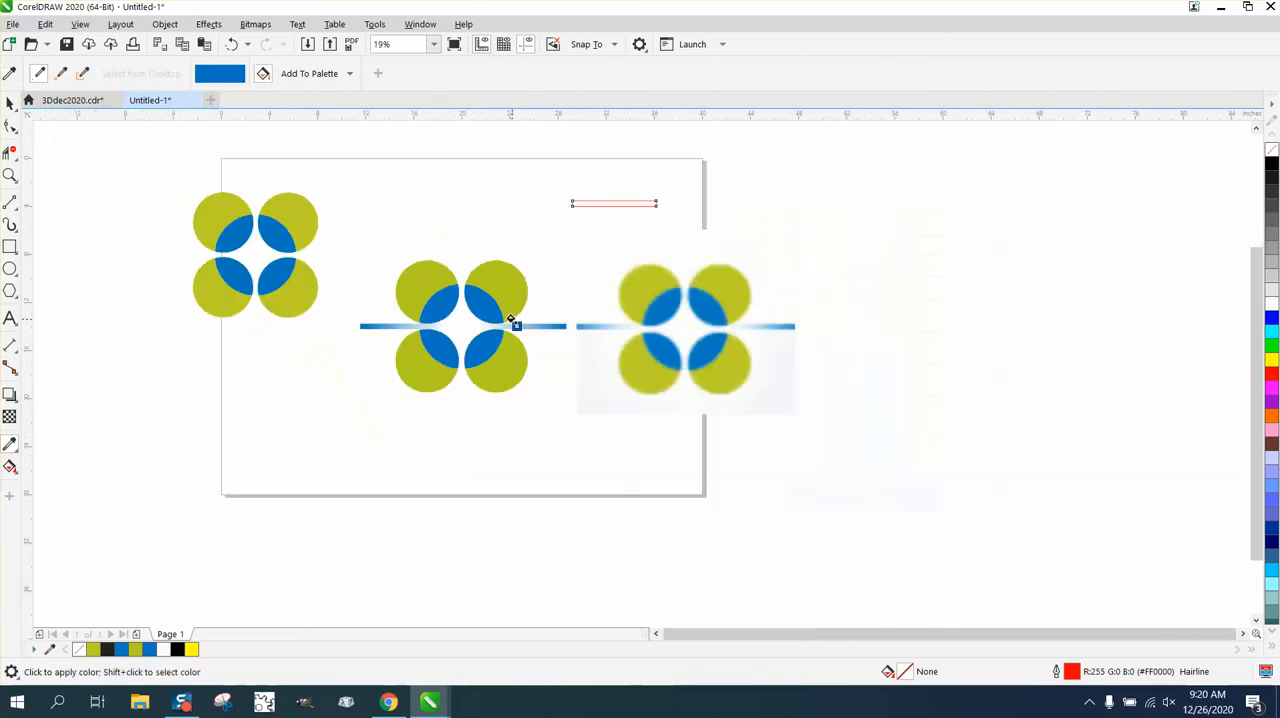
pyautogui.click(579, 203)
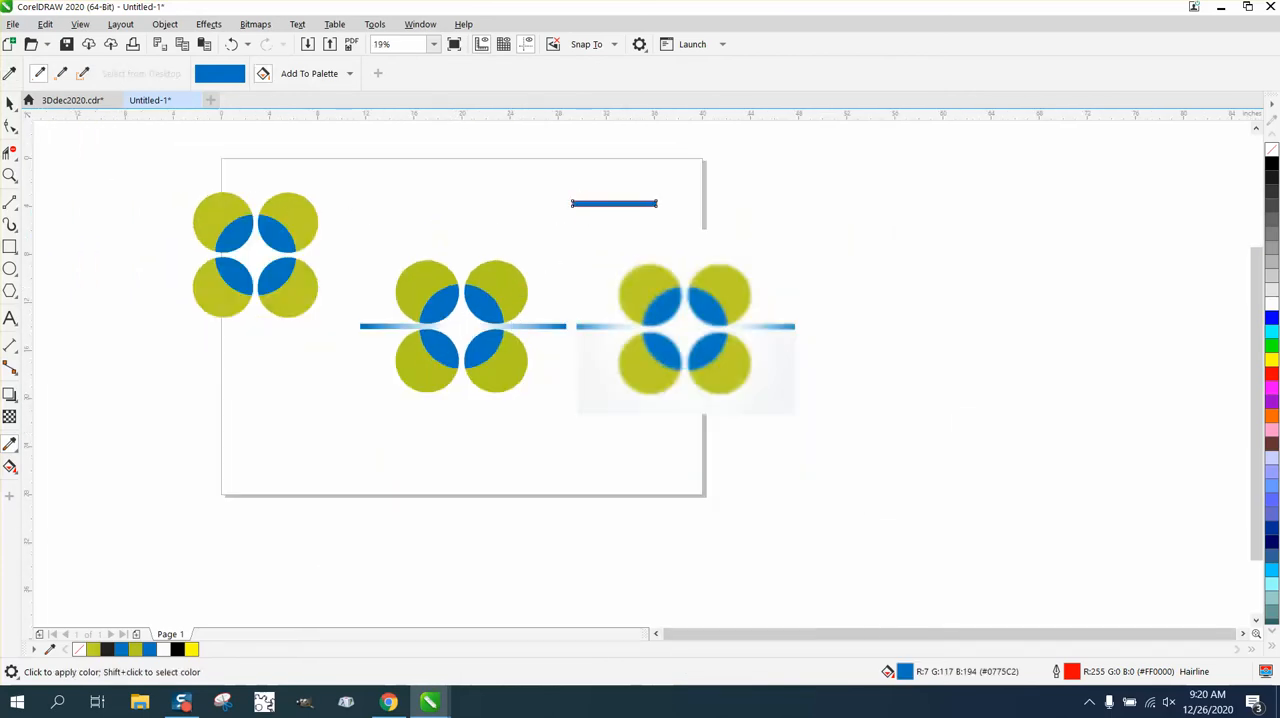
# Remove the red hairline outline from the blue rectangle
pyautogui.click(10, 103)
pyautogui.moveTo(551, 196); pyautogui.dragTo(724, 255)
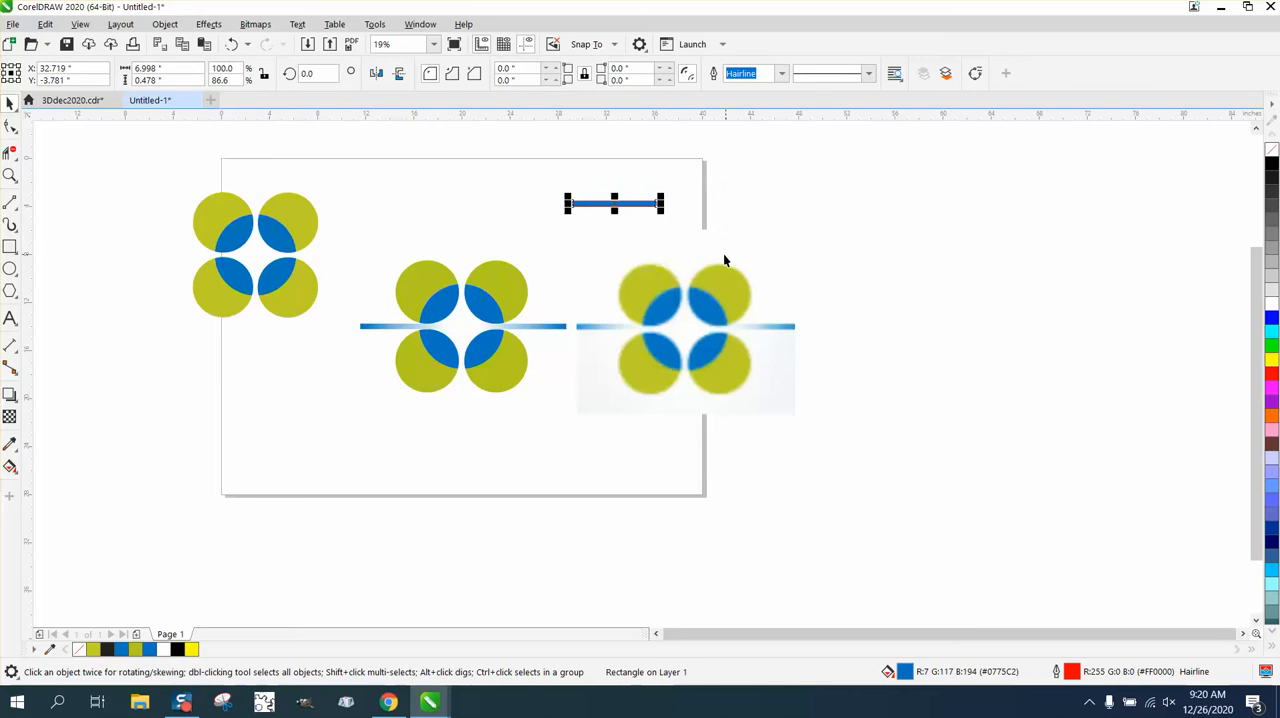
pyautogui.click(10, 176)
pyautogui.moveTo(559, 187); pyautogui.dragTo(795, 287)
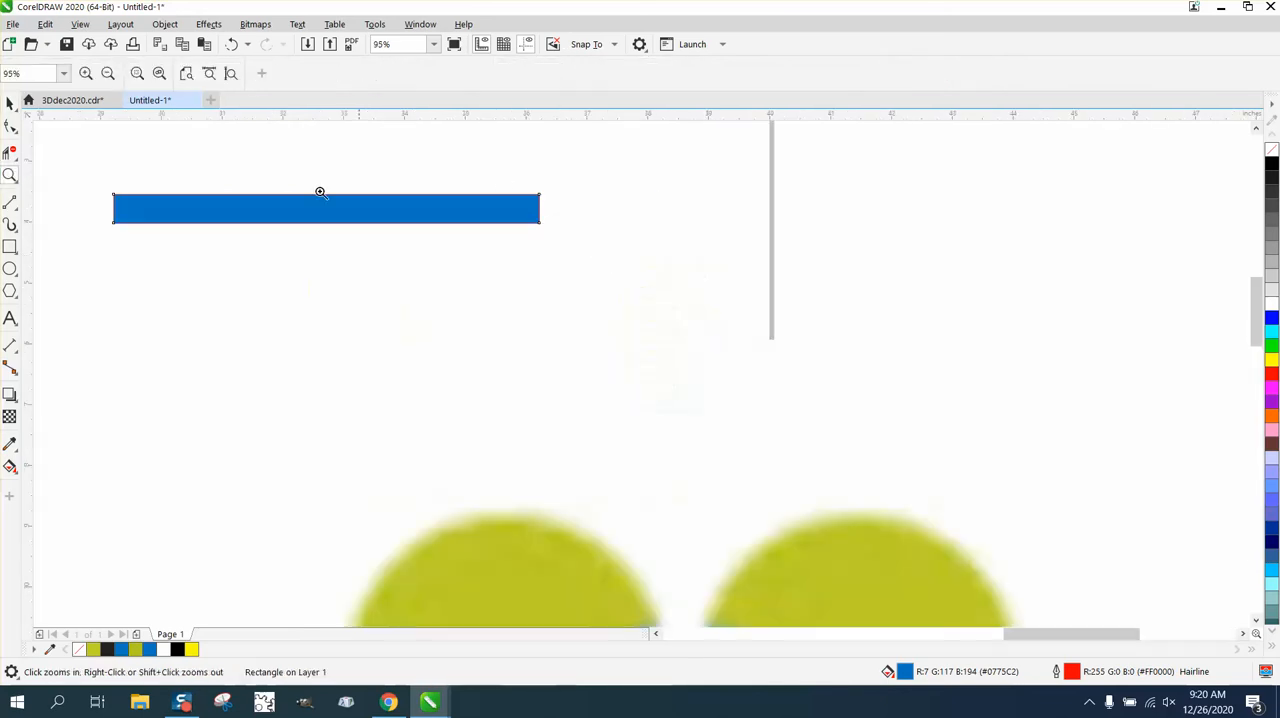
pyautogui.click(10, 103)
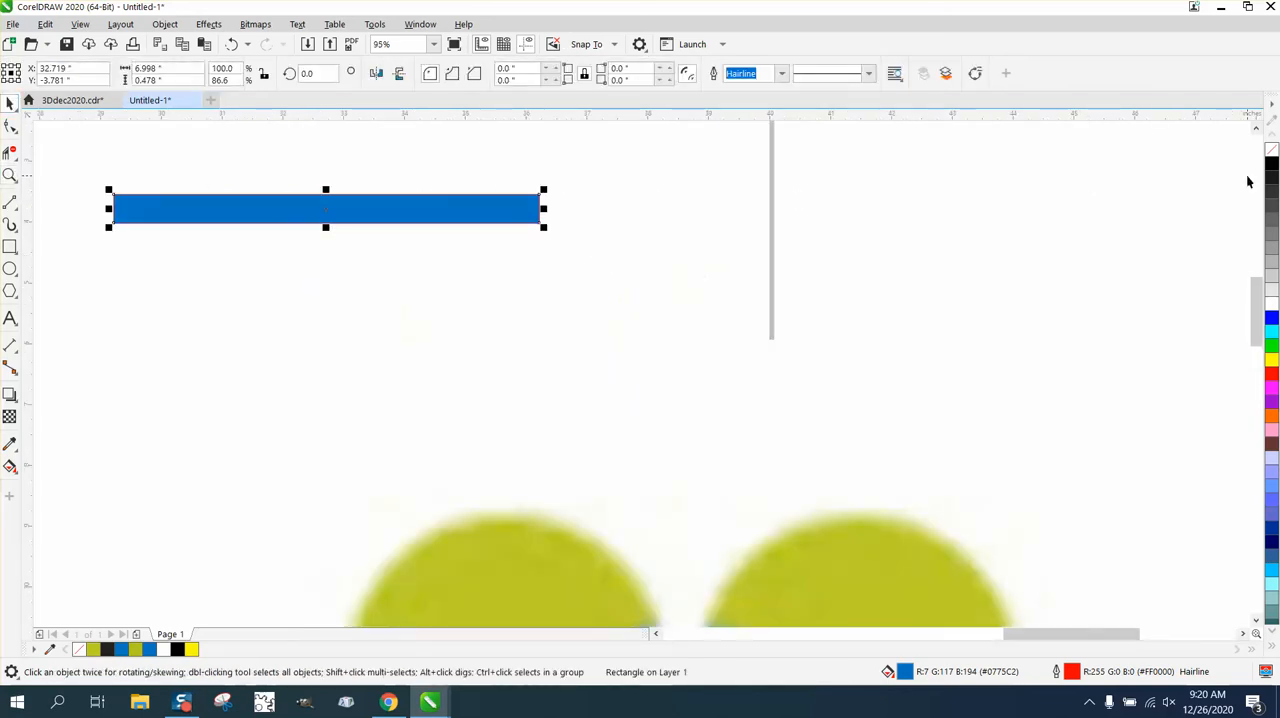
pyautogui.rightClick(1270, 150)
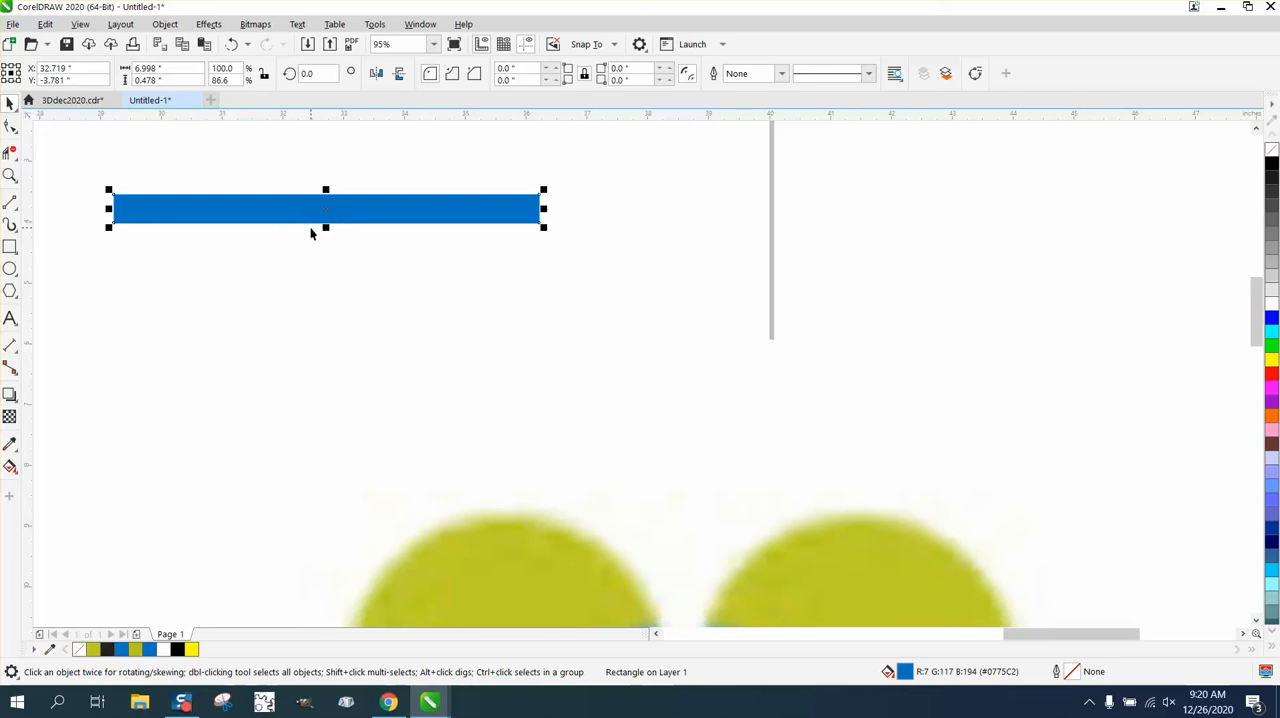
# Apply a linear fountain fill fading the rectangle from blue at its left end to white, and shift the midpoint slightly toward the blue end
pyautogui.click(15, 474)
pyautogui.click(62, 466)
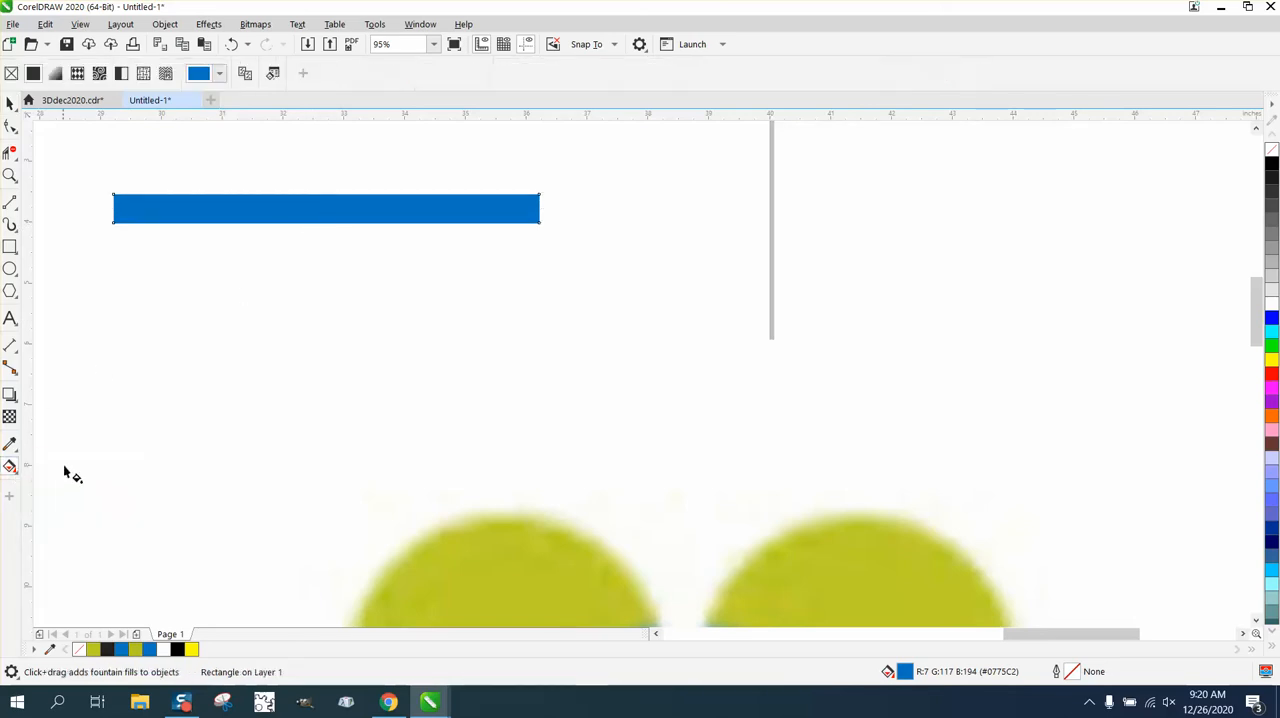
pyautogui.moveTo(120, 207); pyautogui.dragTo(522, 212)
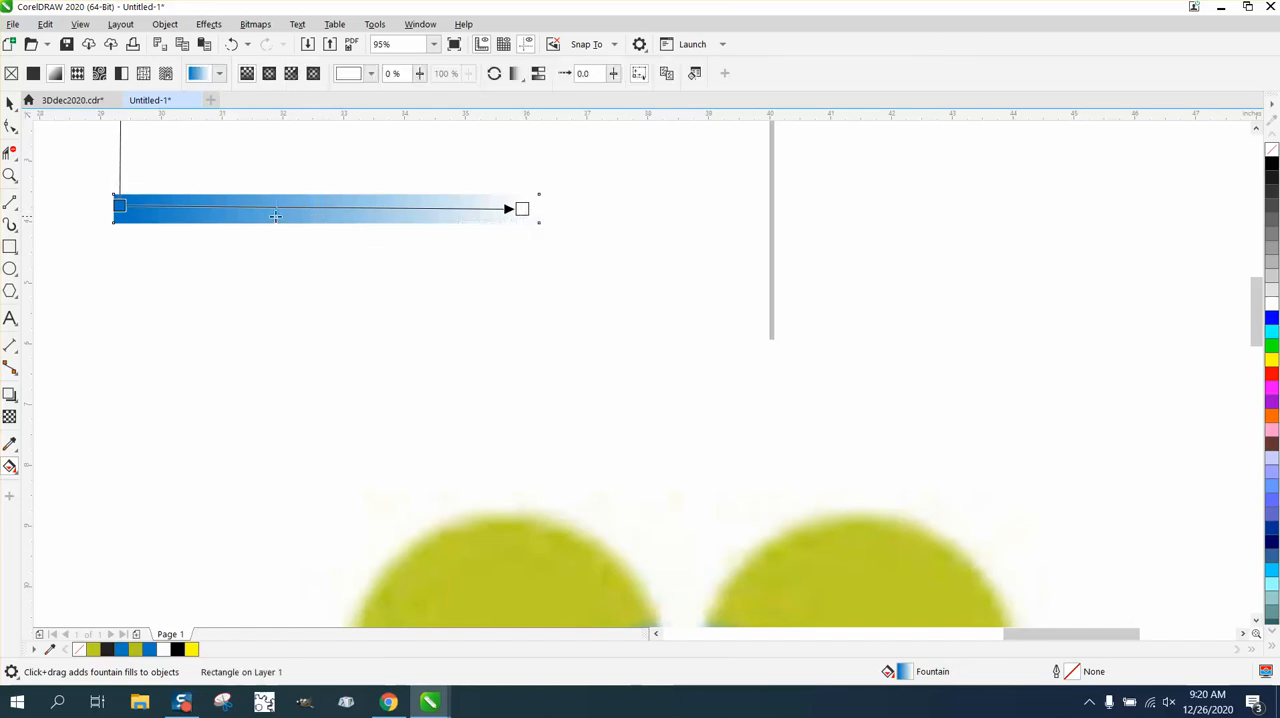
pyautogui.moveTo(276, 216); pyautogui.dragTo(269, 215)
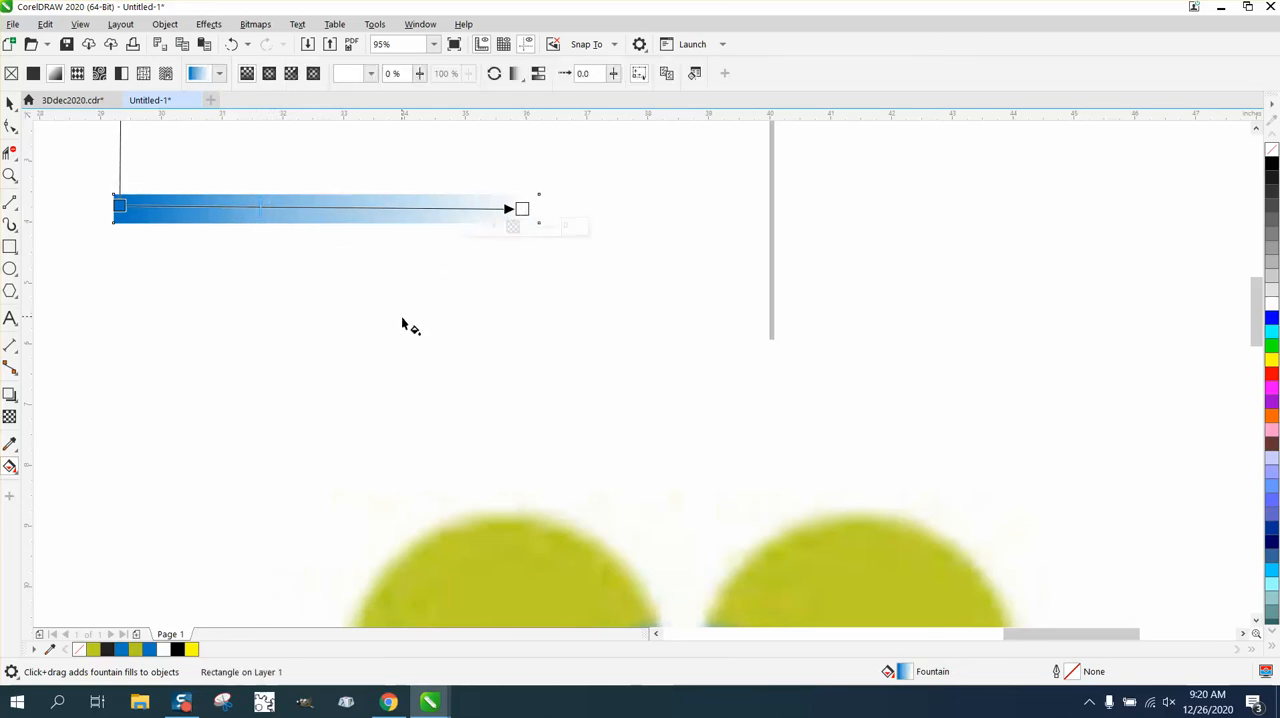
# Move the gradient bar to the leftmost logo, into the gap between its upper and lower left circles
pyautogui.scroll(-5, 357, 260)
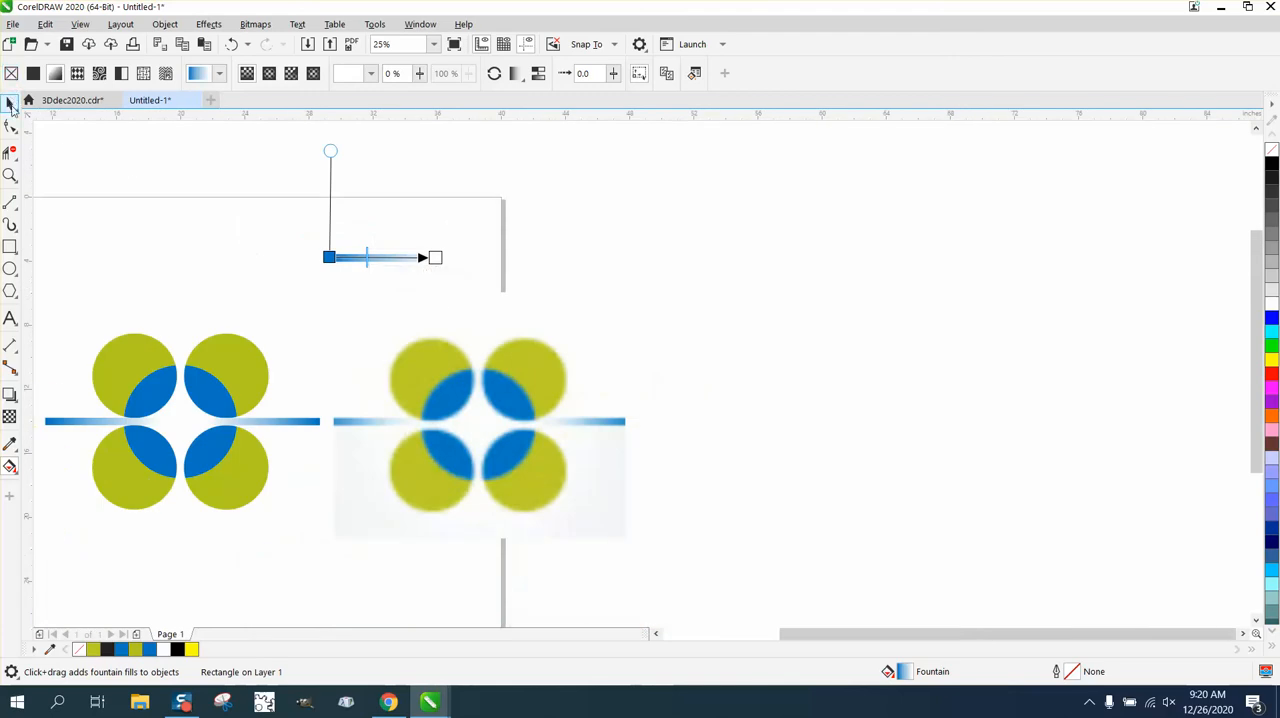
pyautogui.click(10, 105)
pyautogui.scroll(-2, 567, 233)
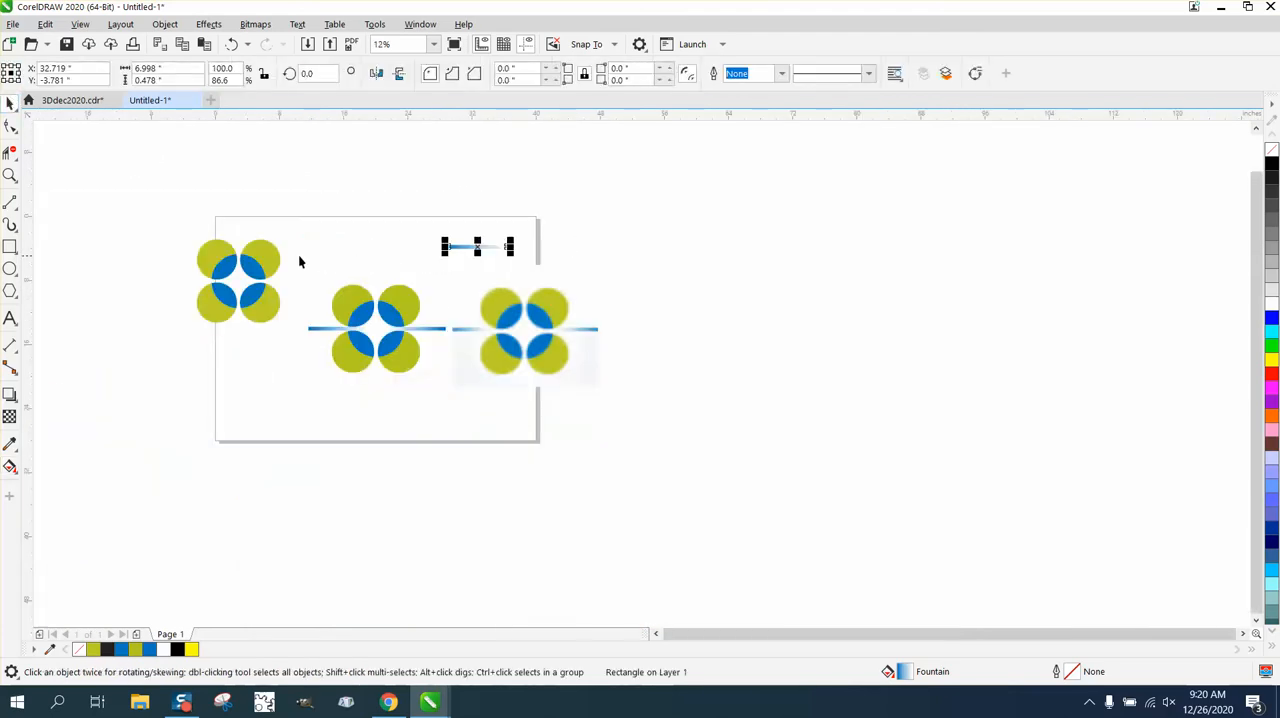
pyautogui.moveTo(488, 249); pyautogui.dragTo(175, 282)
pyautogui.press('z')
pyautogui.moveTo(137, 241); pyautogui.dragTo(431, 372)
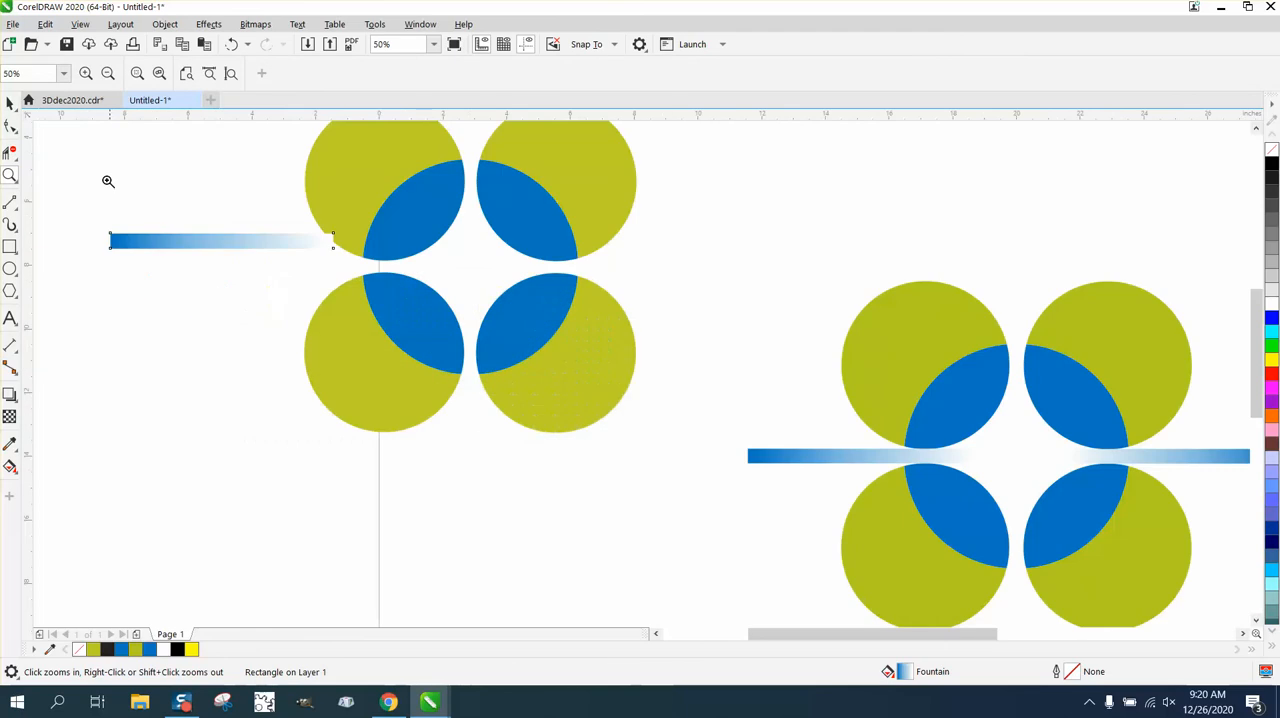
pyautogui.press('space')
pyautogui.moveTo(240, 242); pyautogui.dragTo(316, 269)
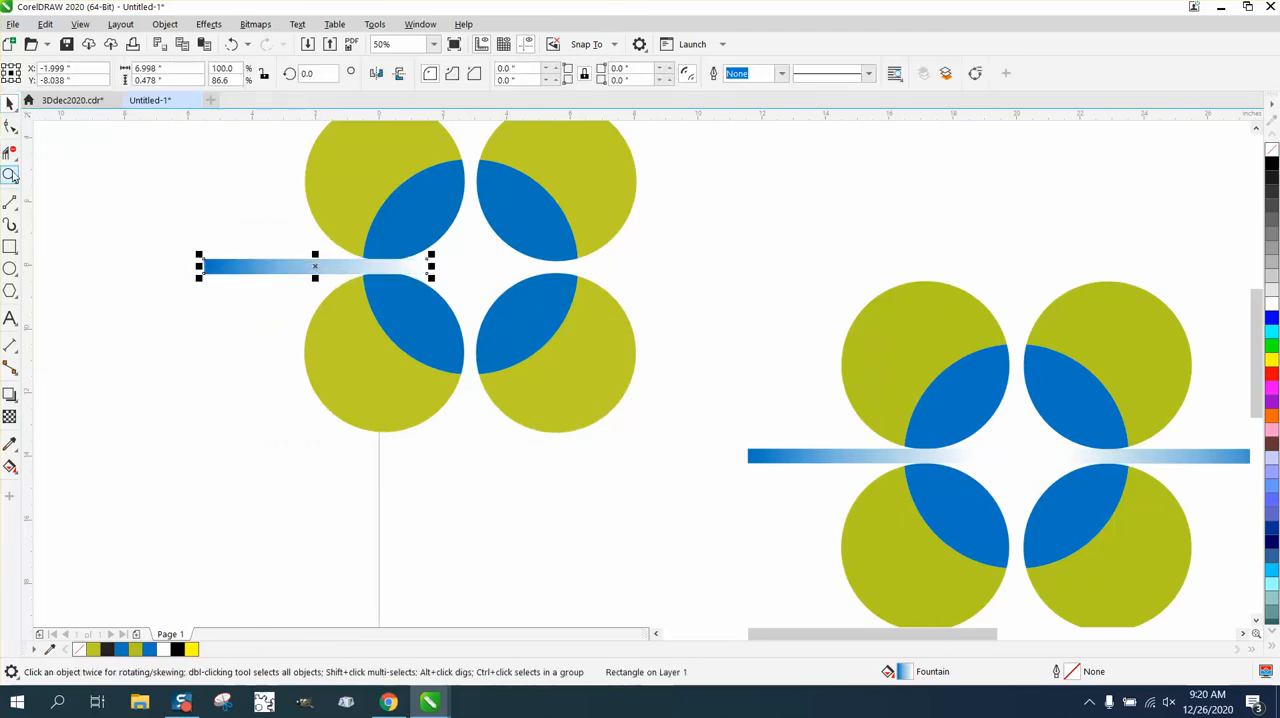
# Reduce the gradient bar's height to about 0.41 in and shift it up to center it in the gap at Y about -8.038 in
pyautogui.press('space')
pyautogui.moveTo(194, 228); pyautogui.dragTo(444, 332)
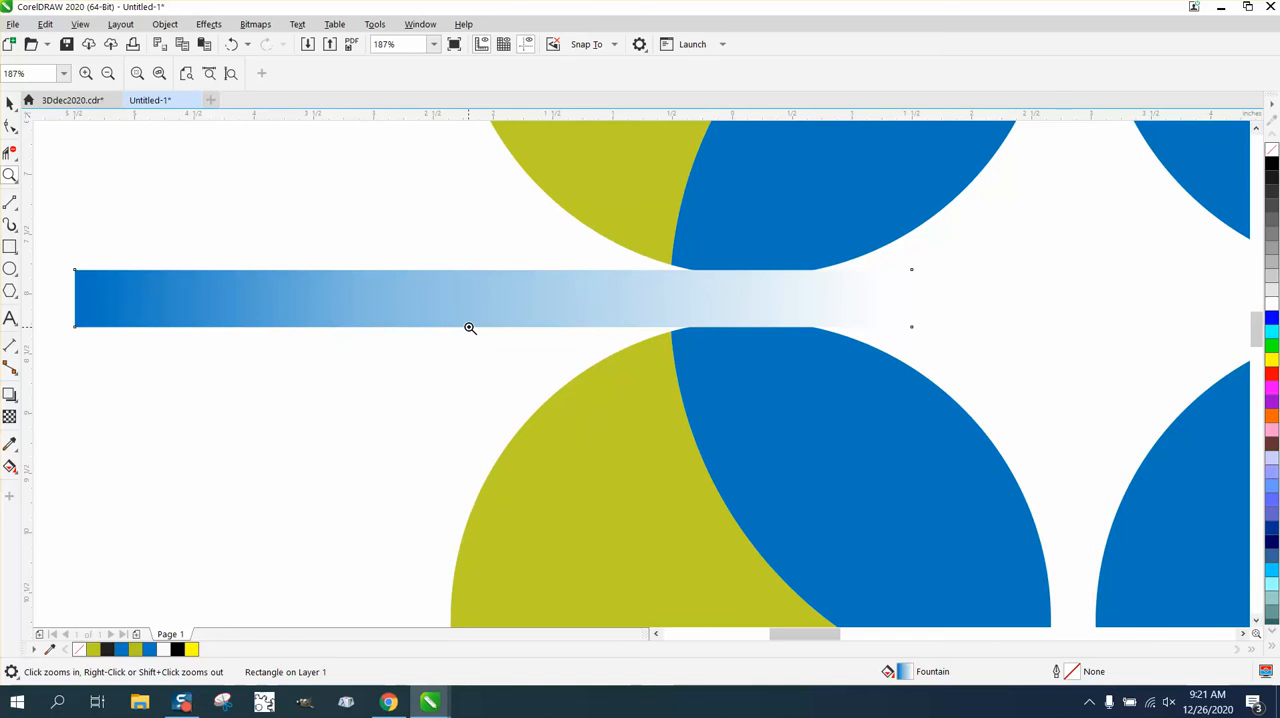
pyautogui.click(10, 103)
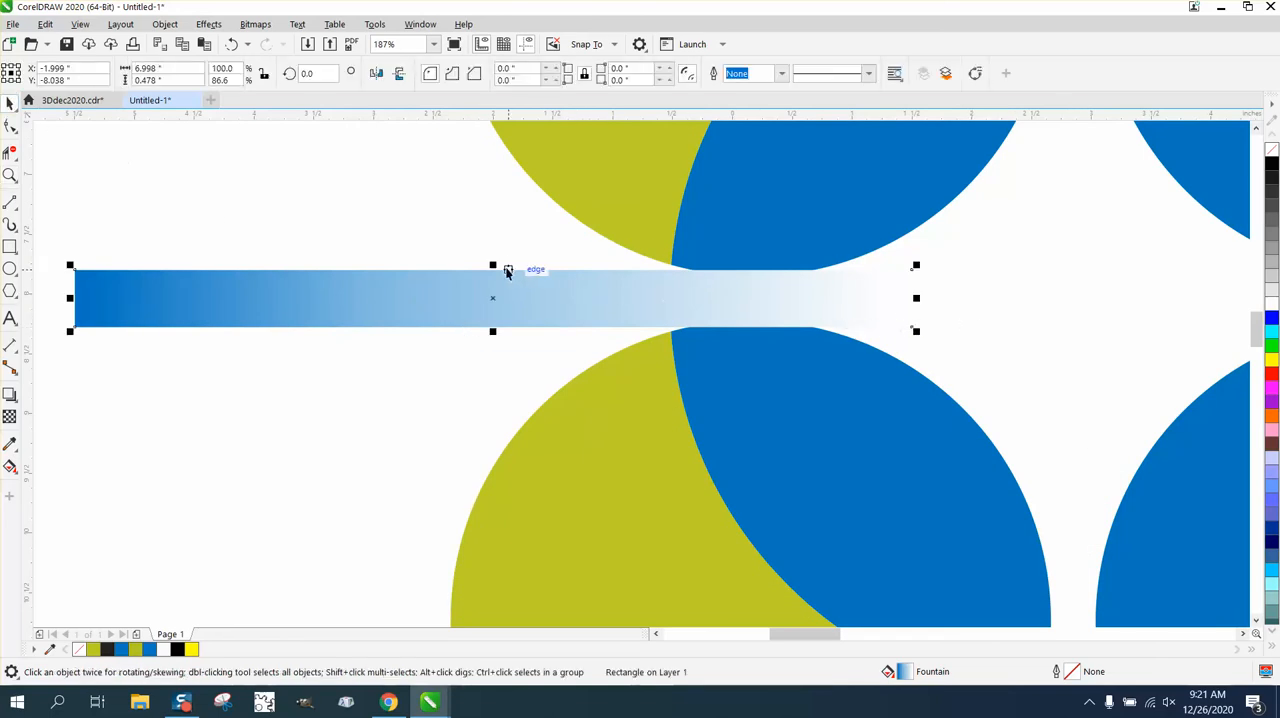
pyautogui.moveTo(492, 265); pyautogui.dragTo(492, 272)
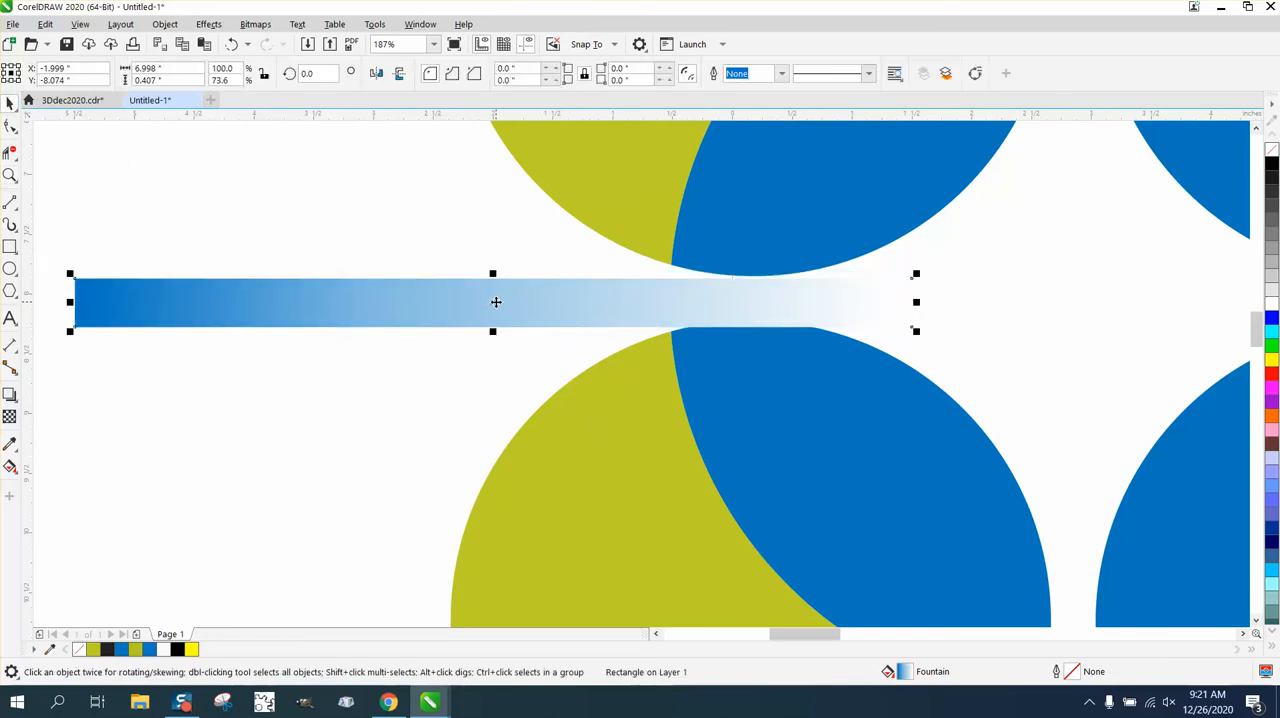
pyautogui.click(495, 302)
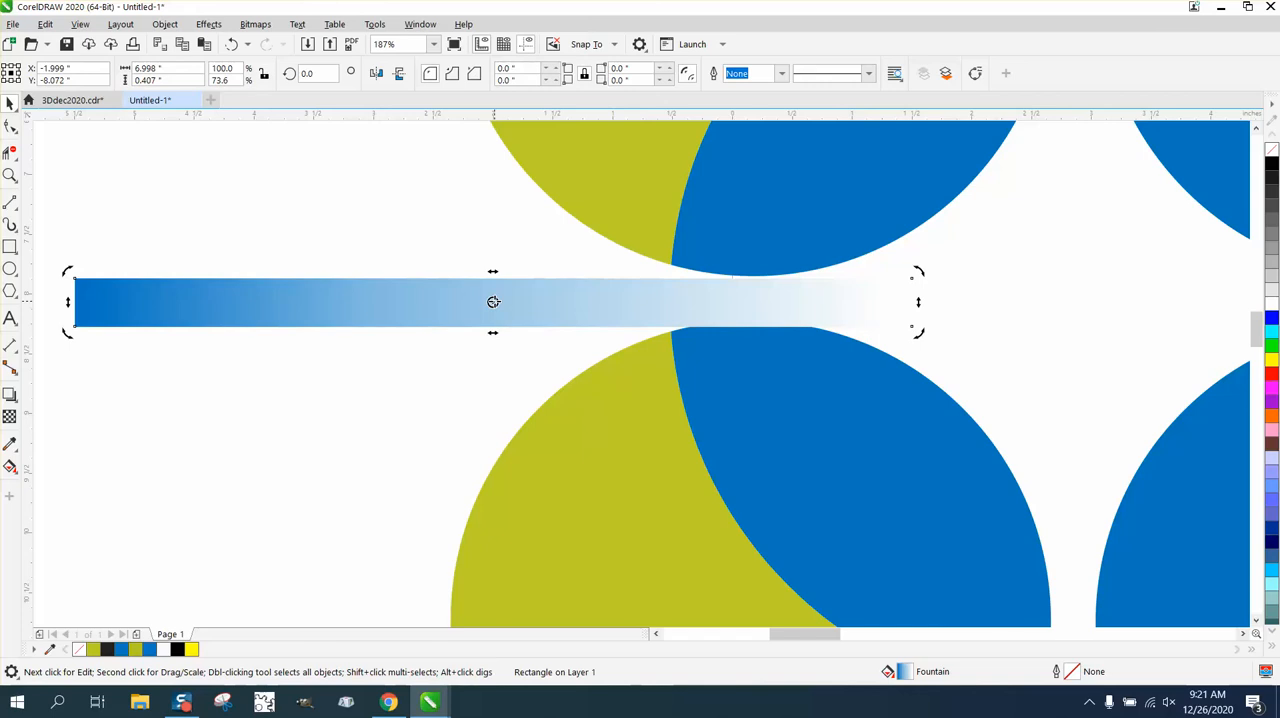
pyautogui.moveTo(493, 302); pyautogui.dragTo(493, 298)
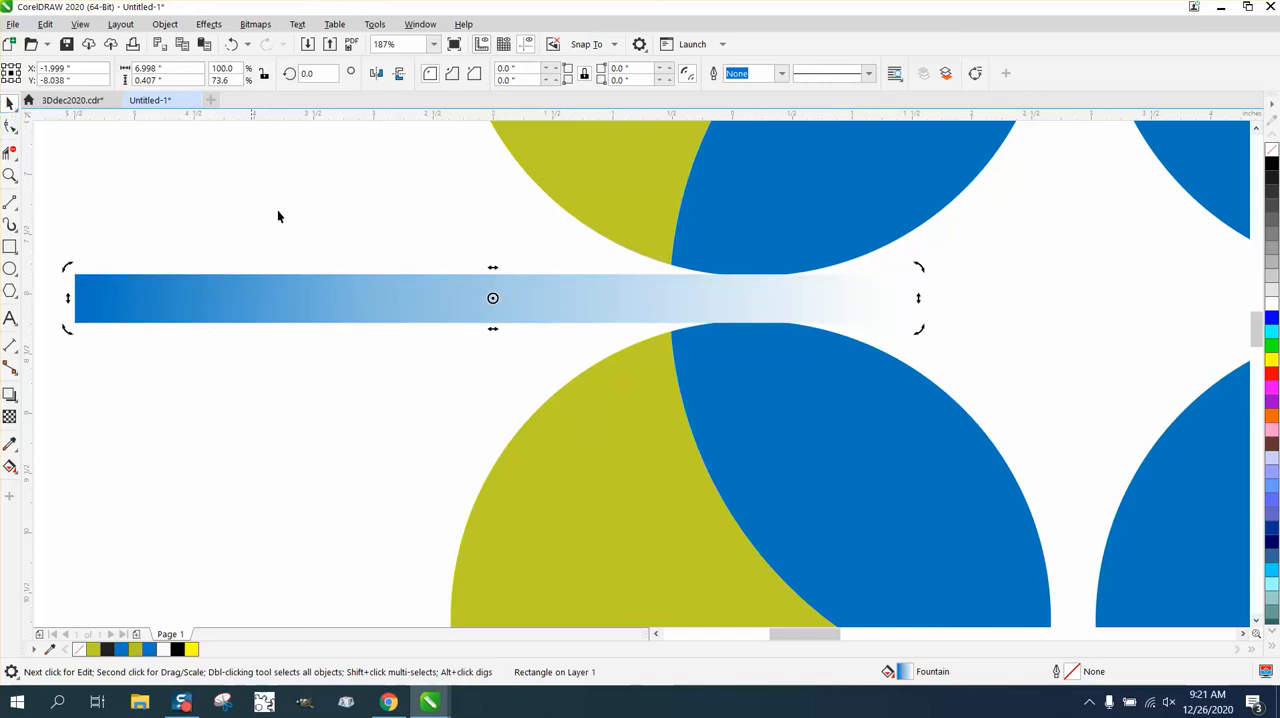
# Create a horizontally mirrored duplicate of the gradient bar and place it between the upper and lower right circles at X about 6.892 in
pyautogui.scroll(-3, 396, 309)
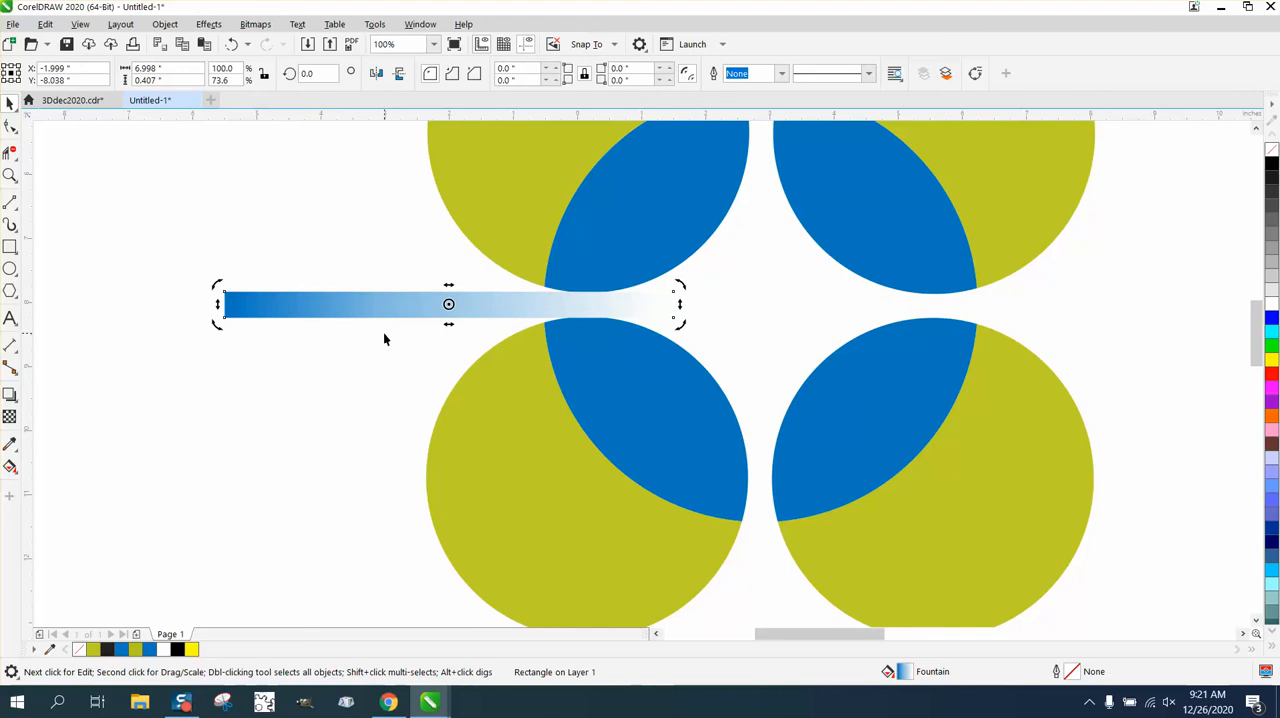
pyautogui.click(375, 76)
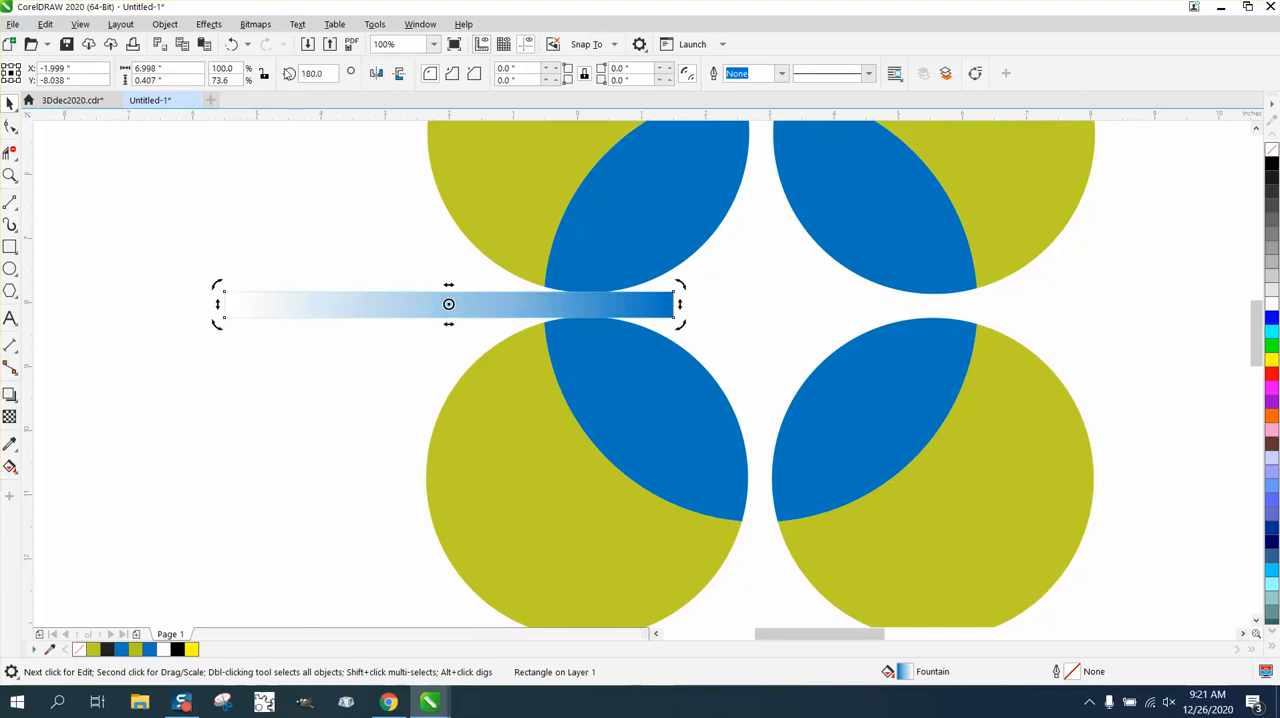
pyautogui.hotkey('ctrl', 'z')
pyautogui.moveTo(182, 254); pyautogui.dragTo(744, 400)
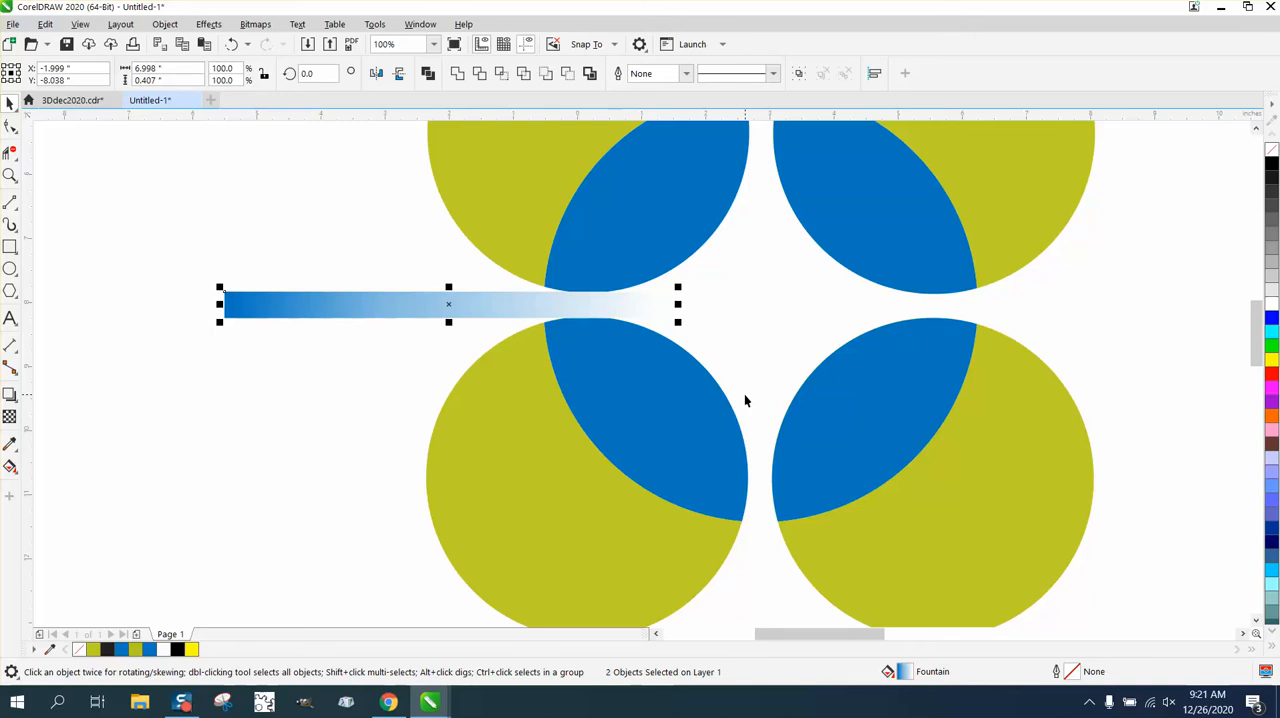
pyautogui.click(377, 74)
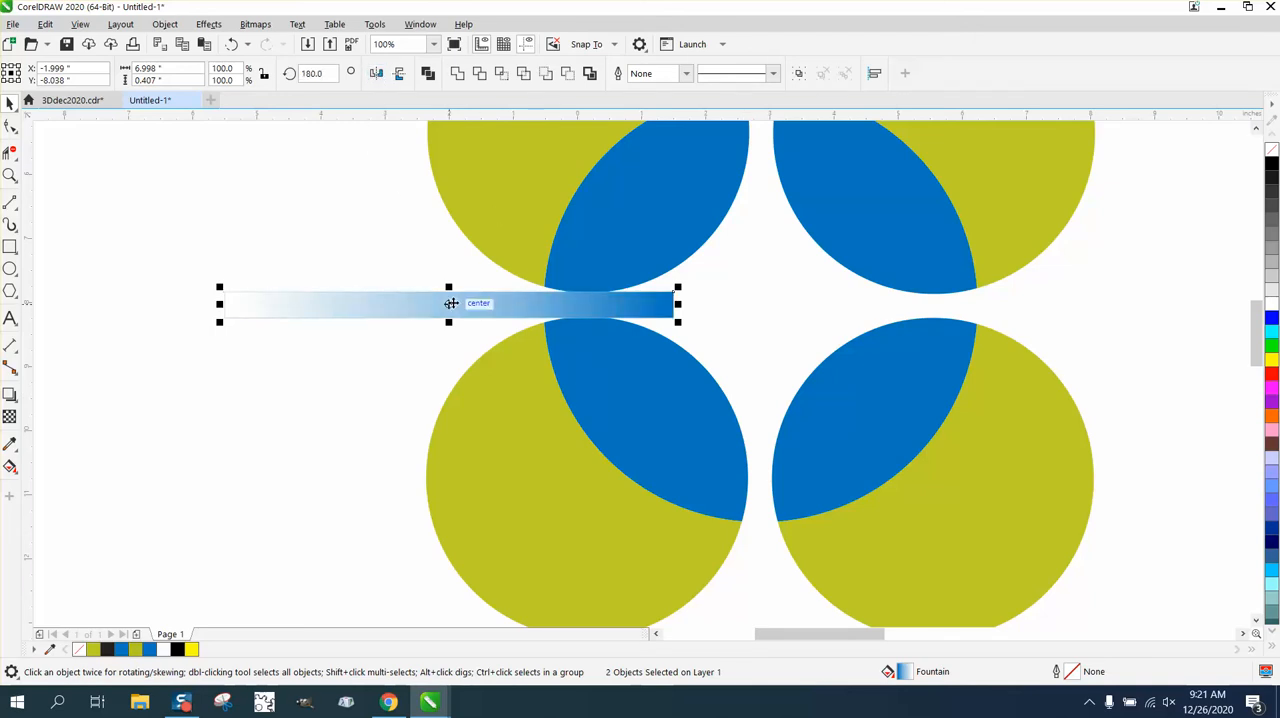
pyautogui.moveTo(449, 298); pyautogui.dragTo(1014, 310)
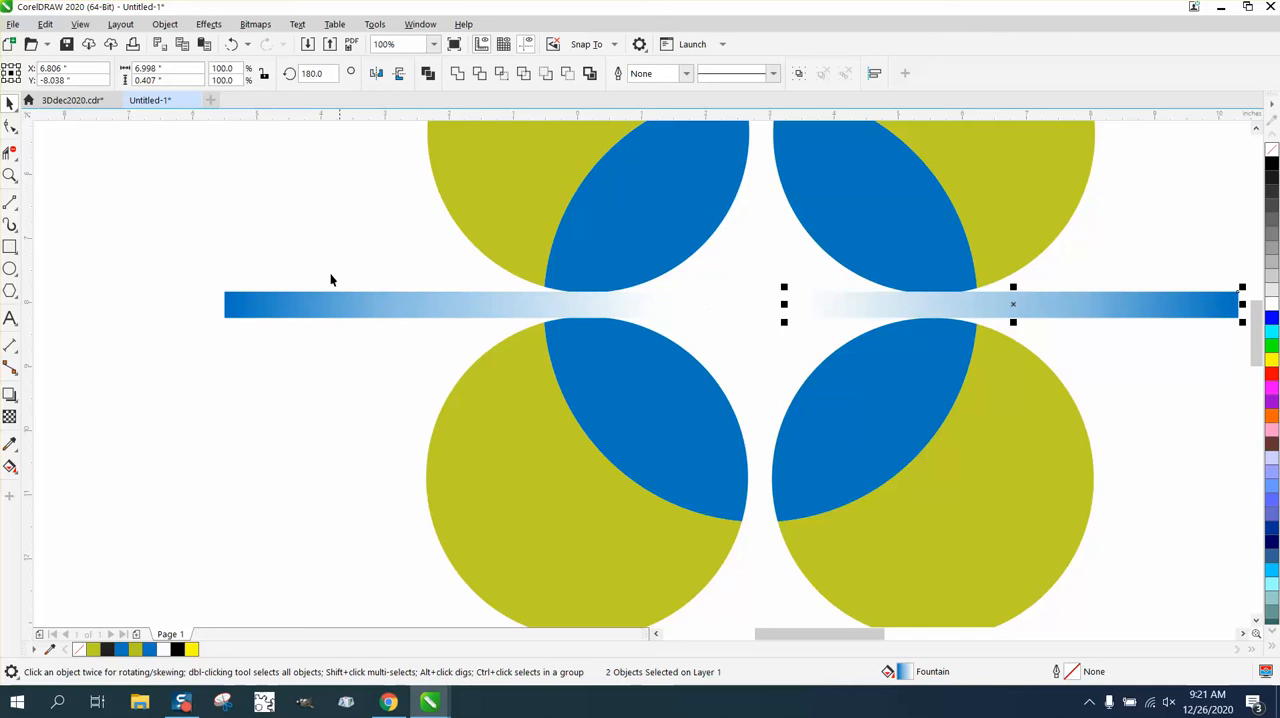
pyautogui.scroll(-2, 276, 252)
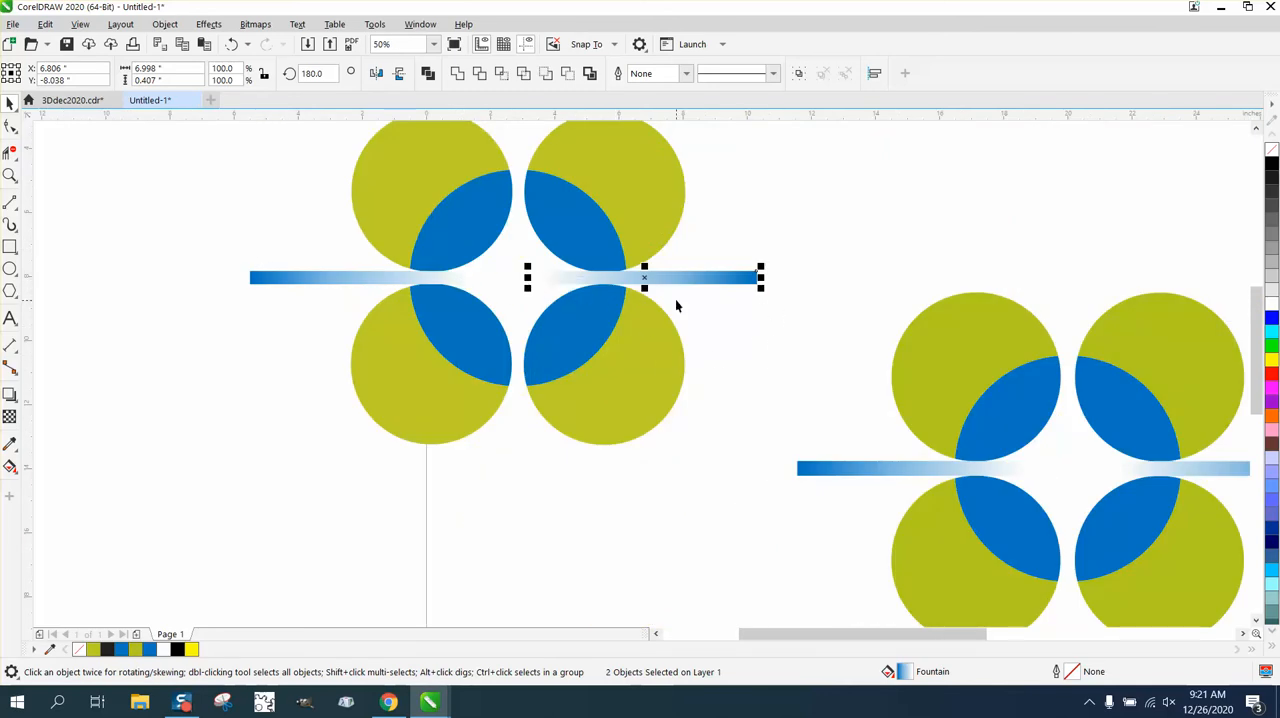
pyautogui.press('Right')
pyautogui.press('Right')
pyautogui.press('Right')
pyautogui.press('Right')
# Place vertical guidelines at the outer edge of the left circles and at the blue end of the left gradient bar
pyautogui.click(10, 175)
pyautogui.moveTo(166, 149); pyautogui.dragTo(557, 445)
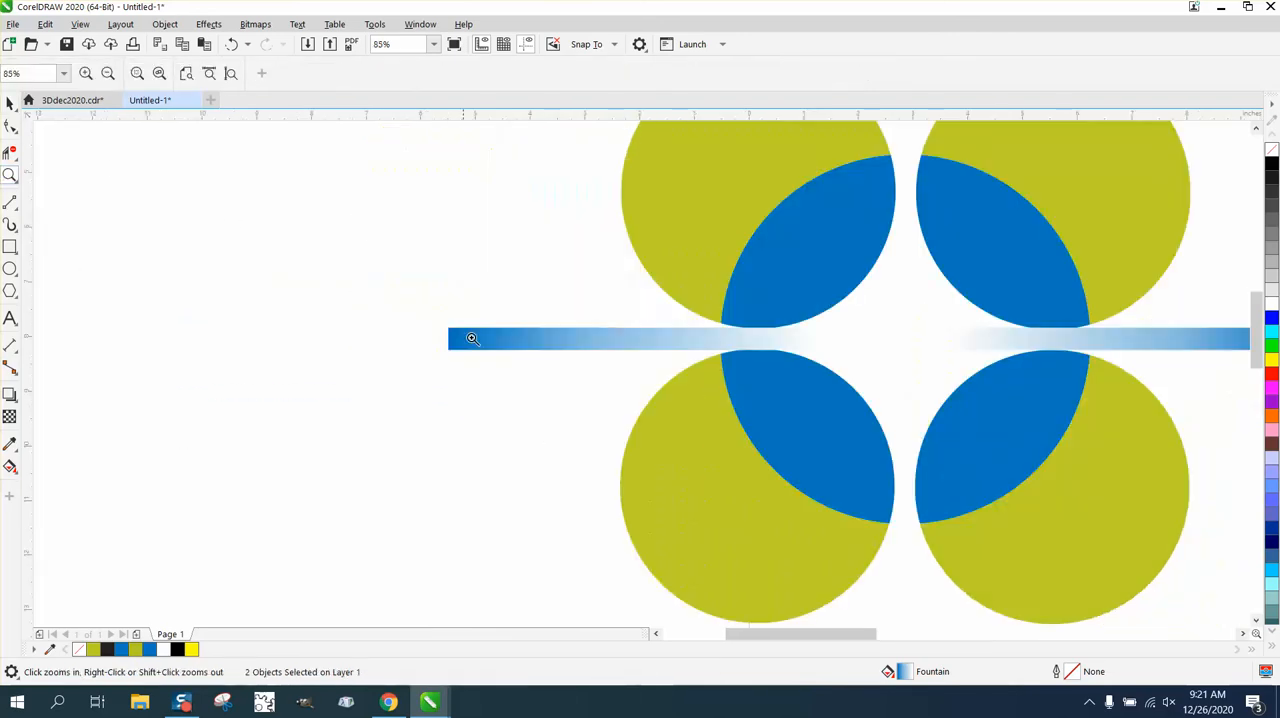
pyautogui.moveTo(27, 140); pyautogui.dragTo(492, 186)
pyautogui.moveTo(631, 193); pyautogui.dragTo(620, 188)
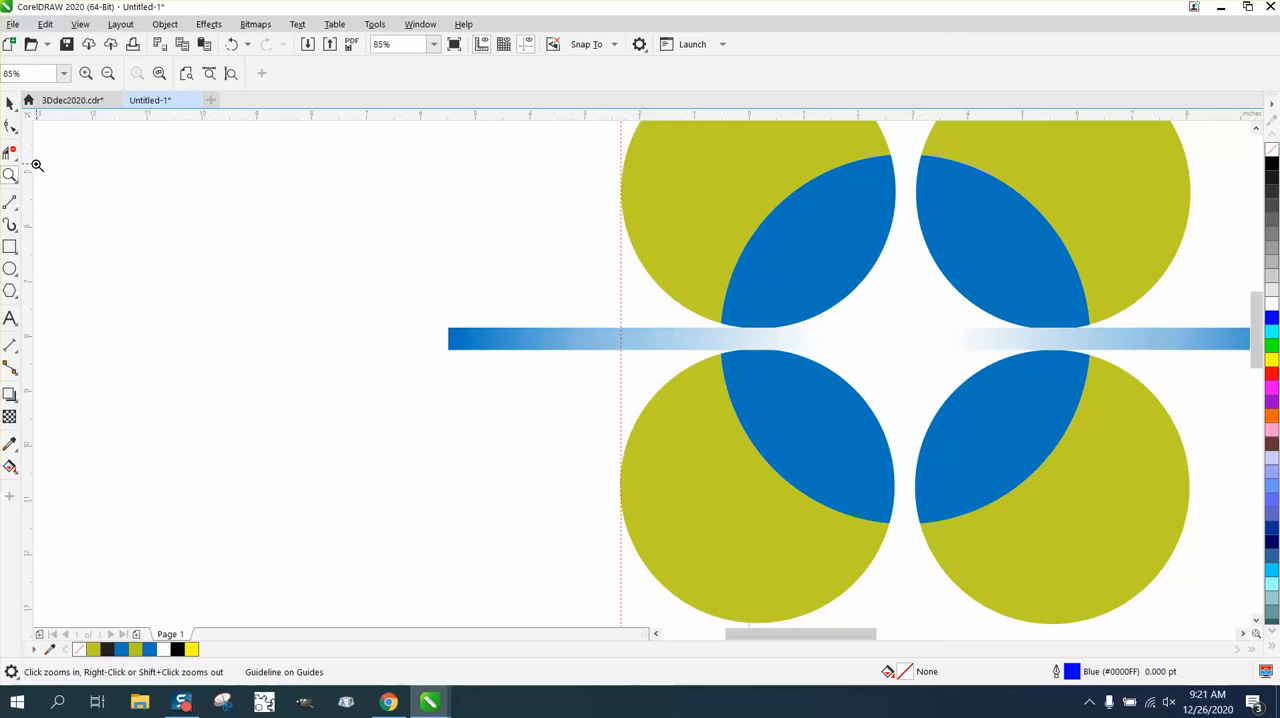
pyautogui.moveTo(31, 167); pyautogui.dragTo(444, 352)
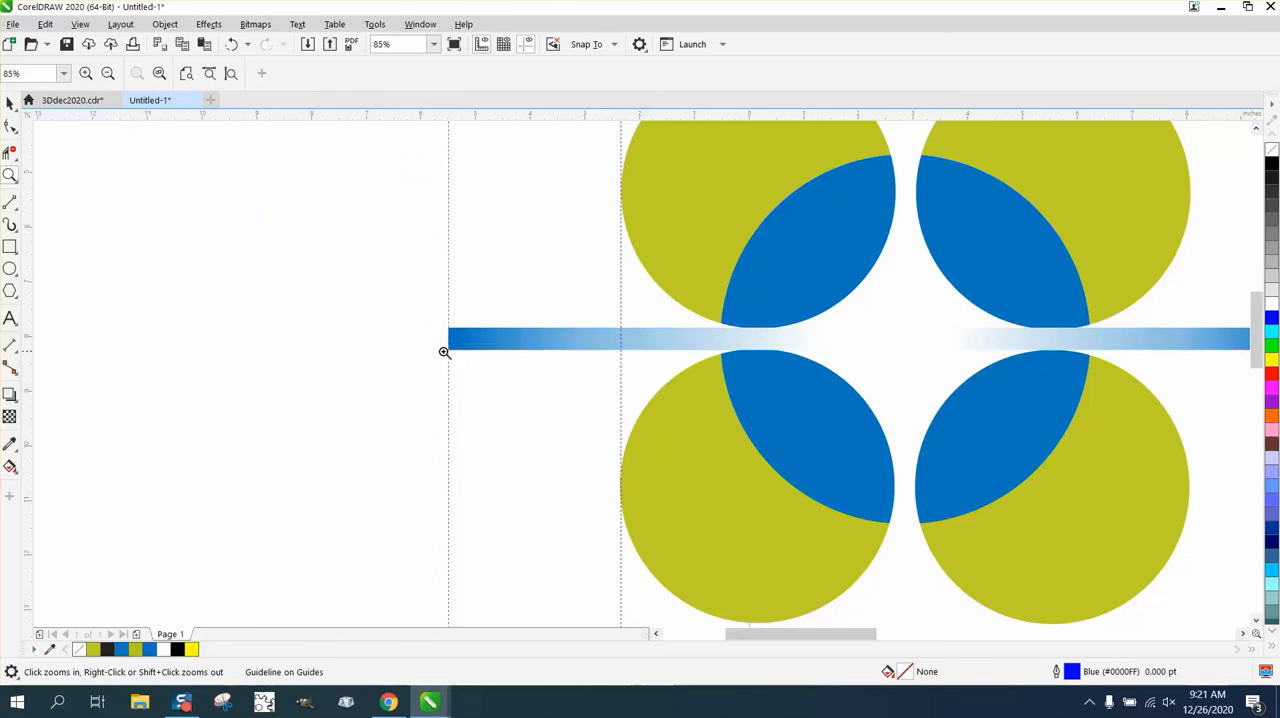
# Dimension the horizontal distance between the two vertical guidelines above the left gradient bar
pyautogui.click(18, 350)
pyautogui.click(43, 352)
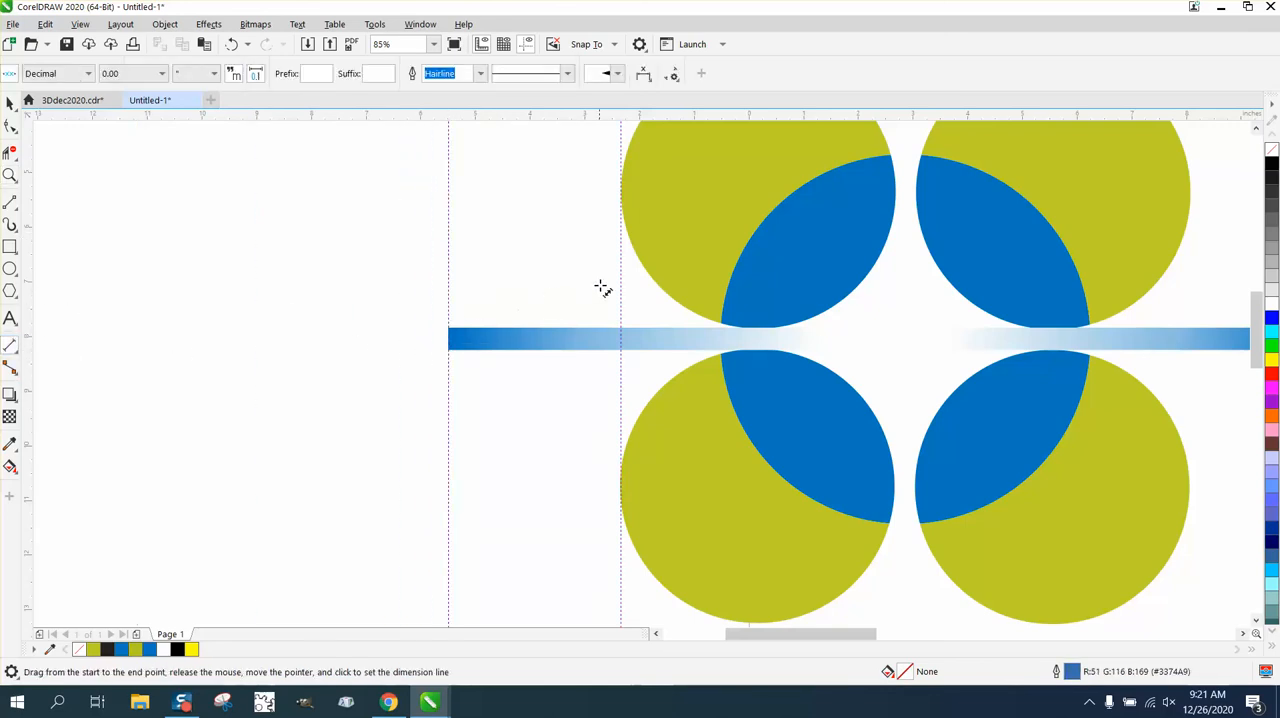
pyautogui.moveTo(620, 277); pyautogui.dragTo(447, 279)
pyautogui.click(447, 279)
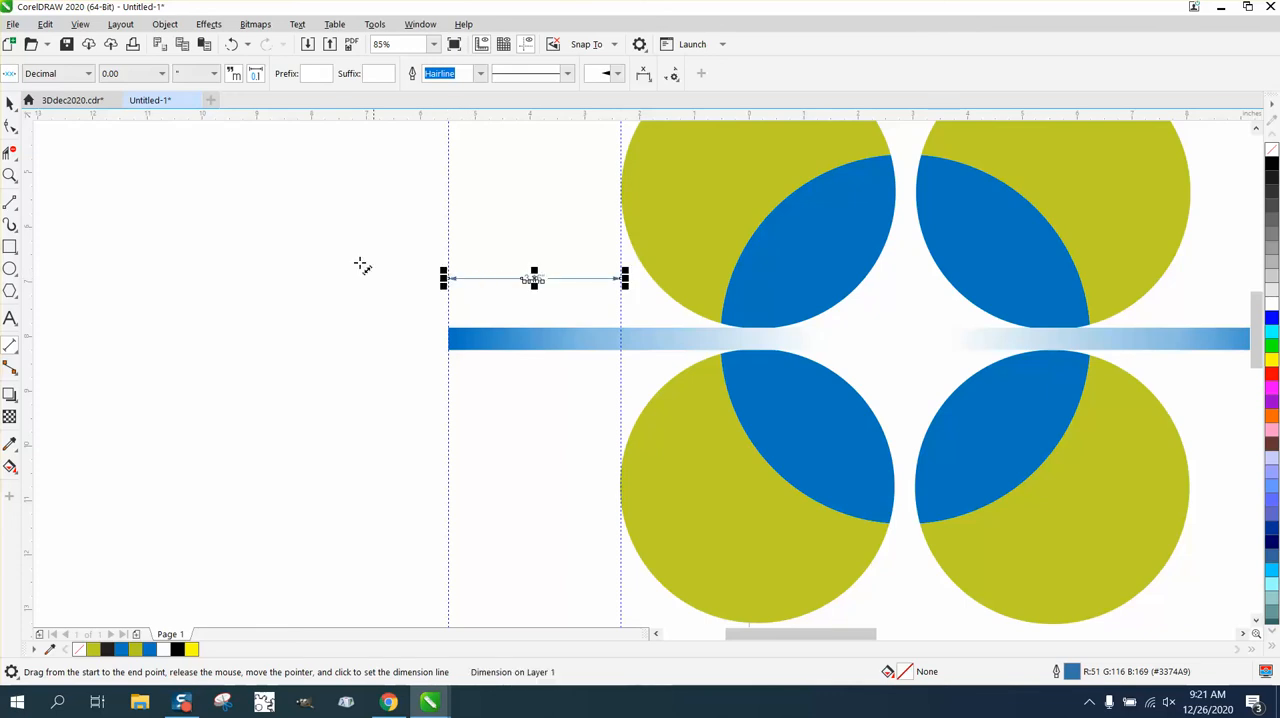
pyautogui.click(10, 103)
# Add a vertical guideline at the outer edge of the right circles, set the nudge distance to 3.16 in, and nudge it outward once
pyautogui.scroll(-2, 66, 187)
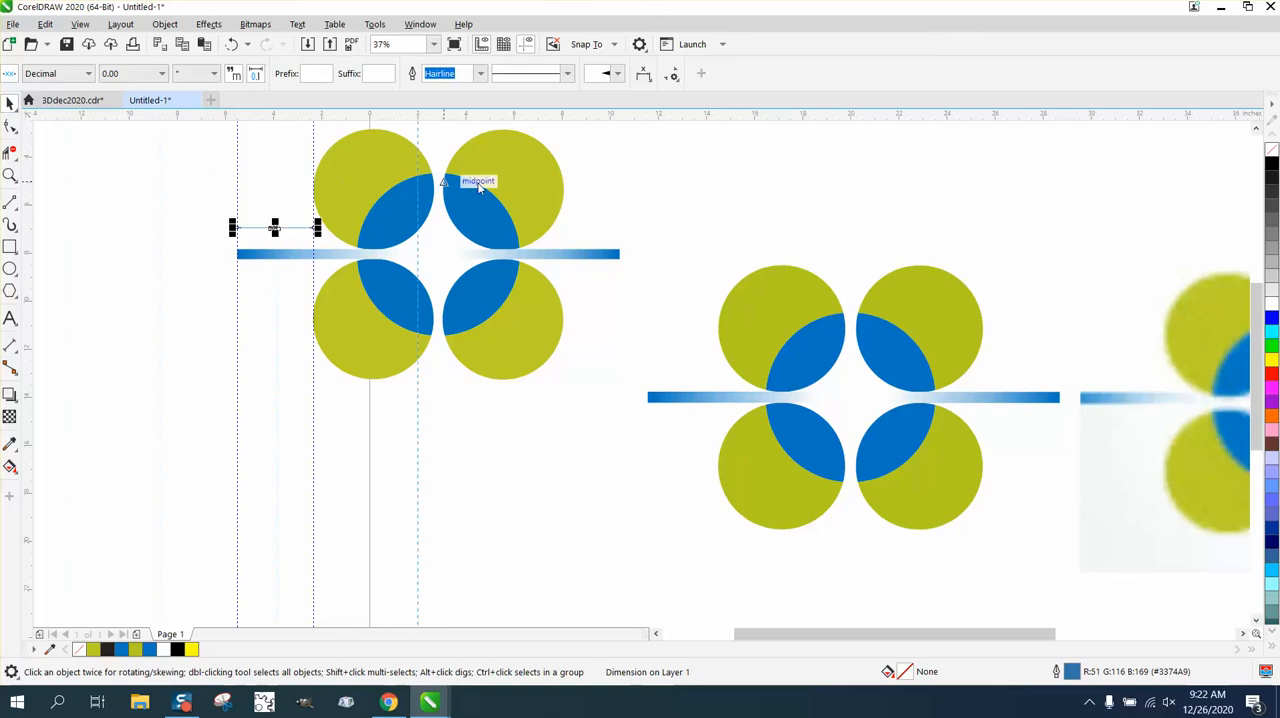
pyautogui.click(563, 196)
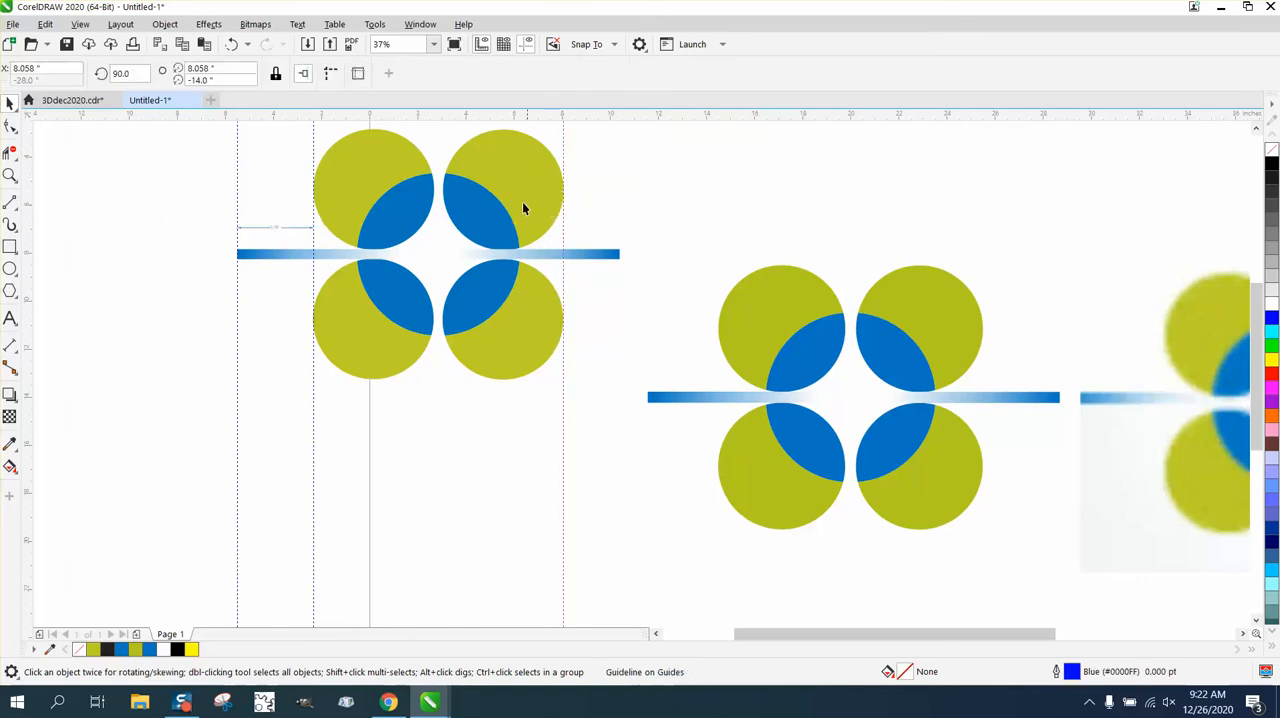
pyautogui.click(156, 137)
pyautogui.click(508, 73)
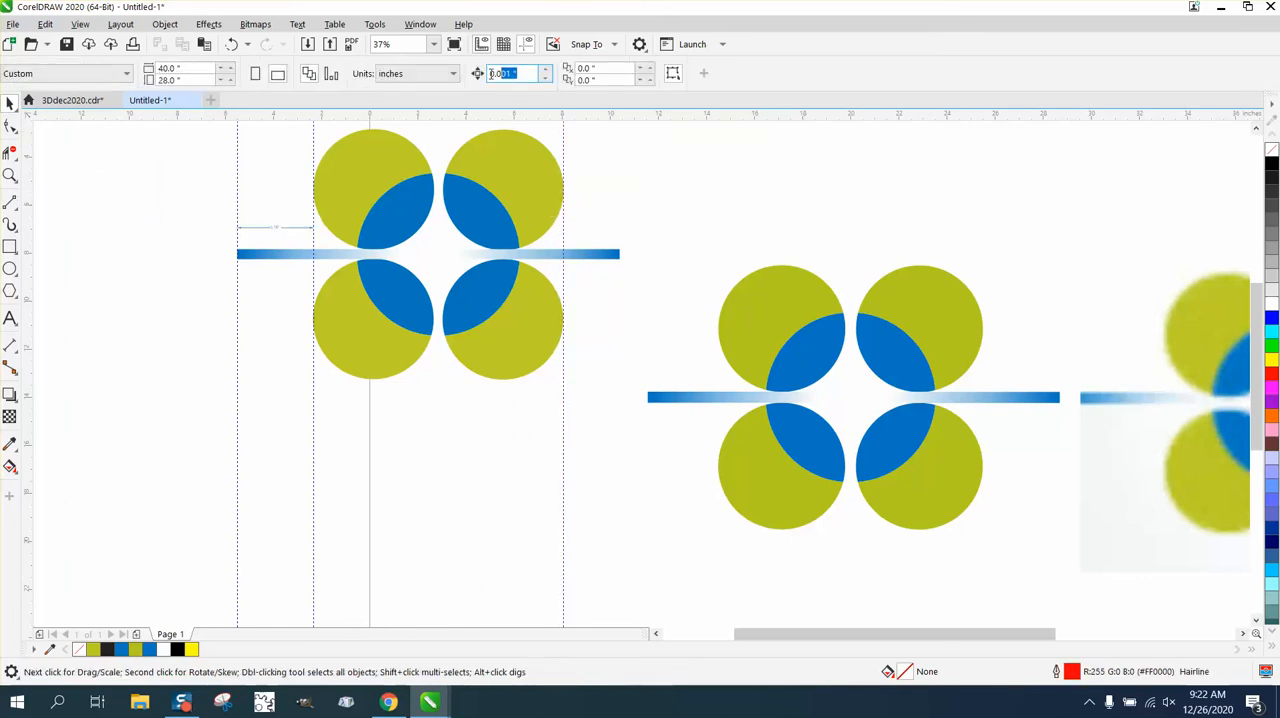
pyautogui.write('3.16')
pyautogui.click(563, 143)
pyautogui.press('Right')
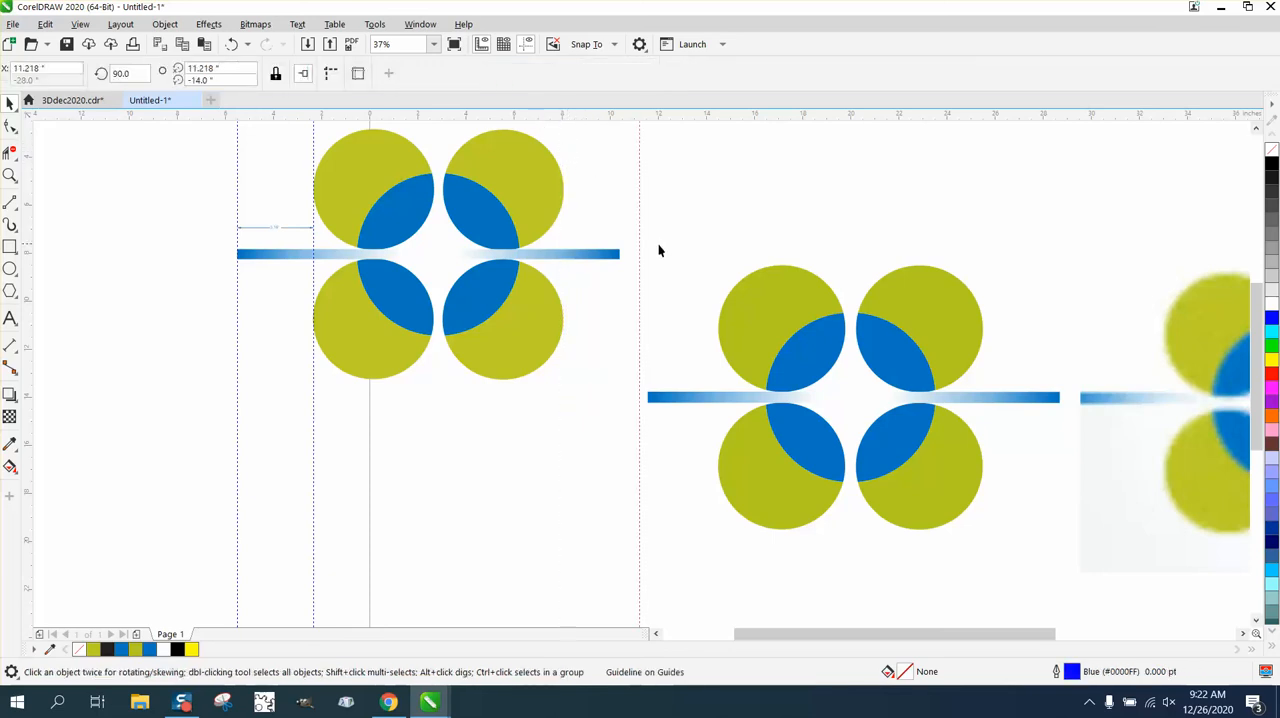
# Move the right gradient bar horizontally to X about 7.719 in so its blue end meets the offset guideline
pyautogui.click(612, 256)
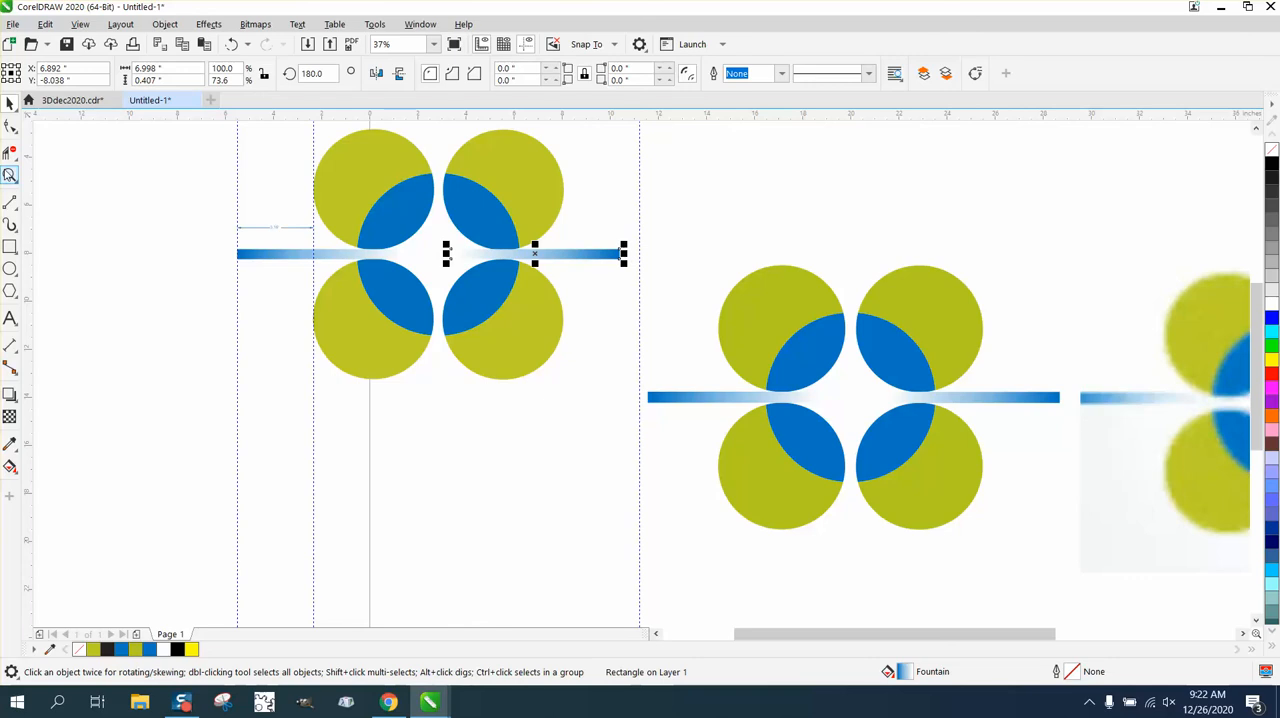
pyautogui.click(9, 175)
pyautogui.moveTo(240, 199); pyautogui.dragTo(703, 363)
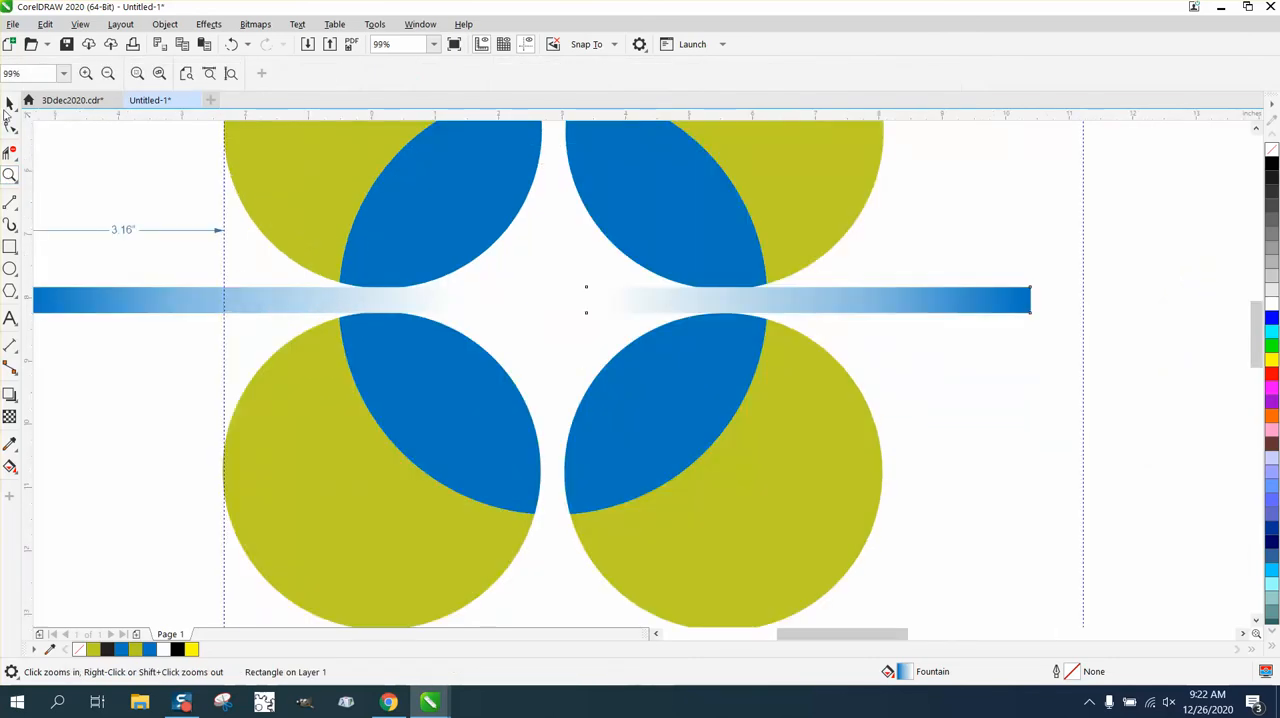
pyautogui.click(7, 108)
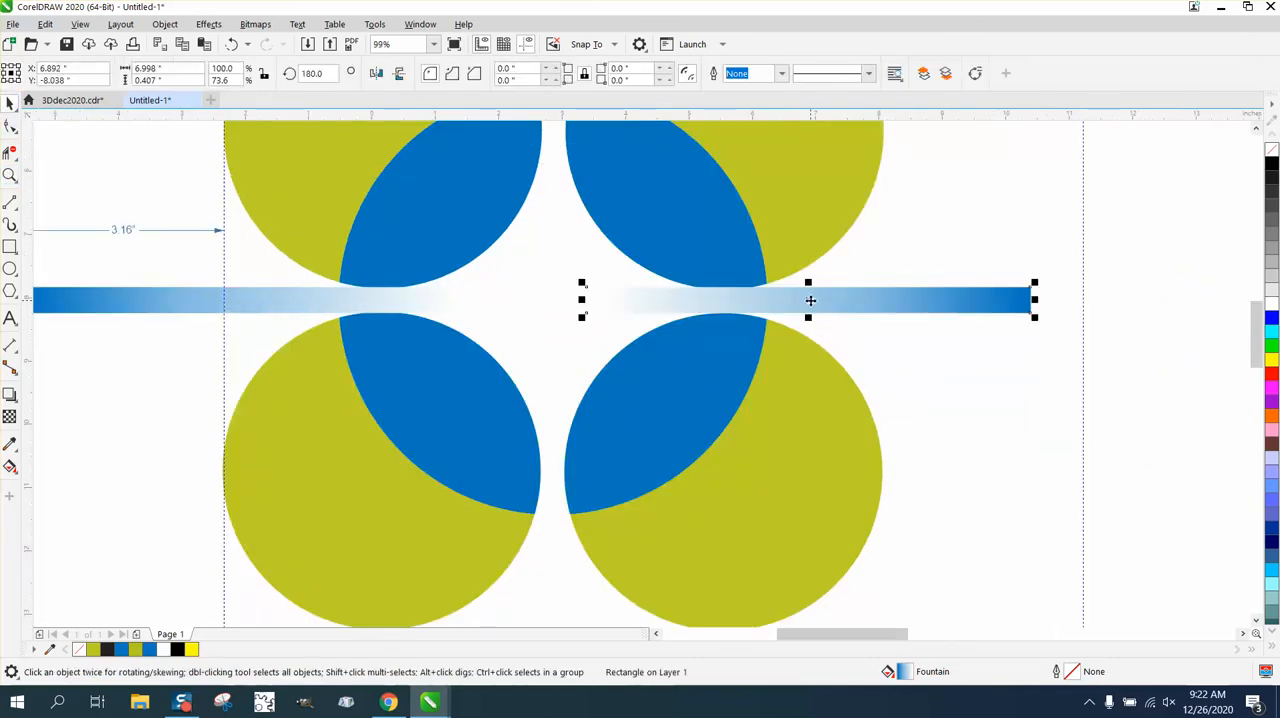
pyautogui.moveTo(810, 300); pyautogui.dragTo(856, 302)
pyautogui.scroll(-2, 803, 369)
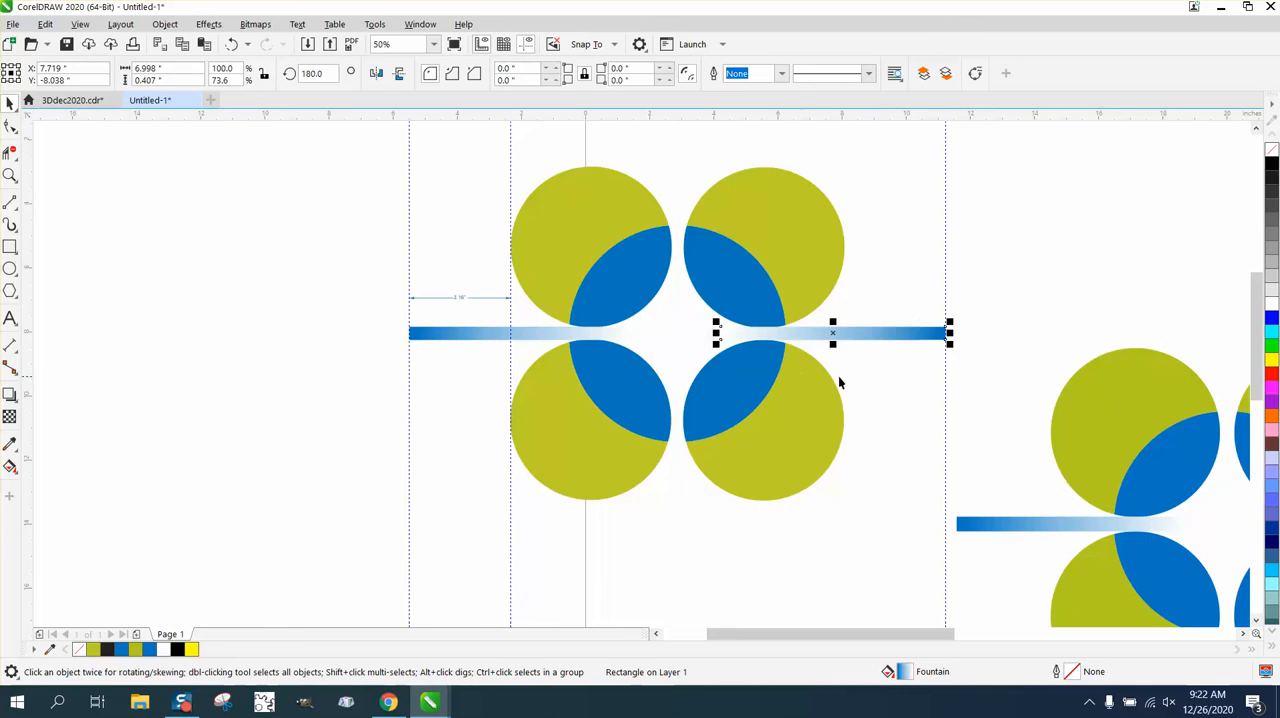
# Delete the dimension above the left gradient bar and hide the guidelines
pyautogui.click(941, 286)
pyautogui.click(465, 298)
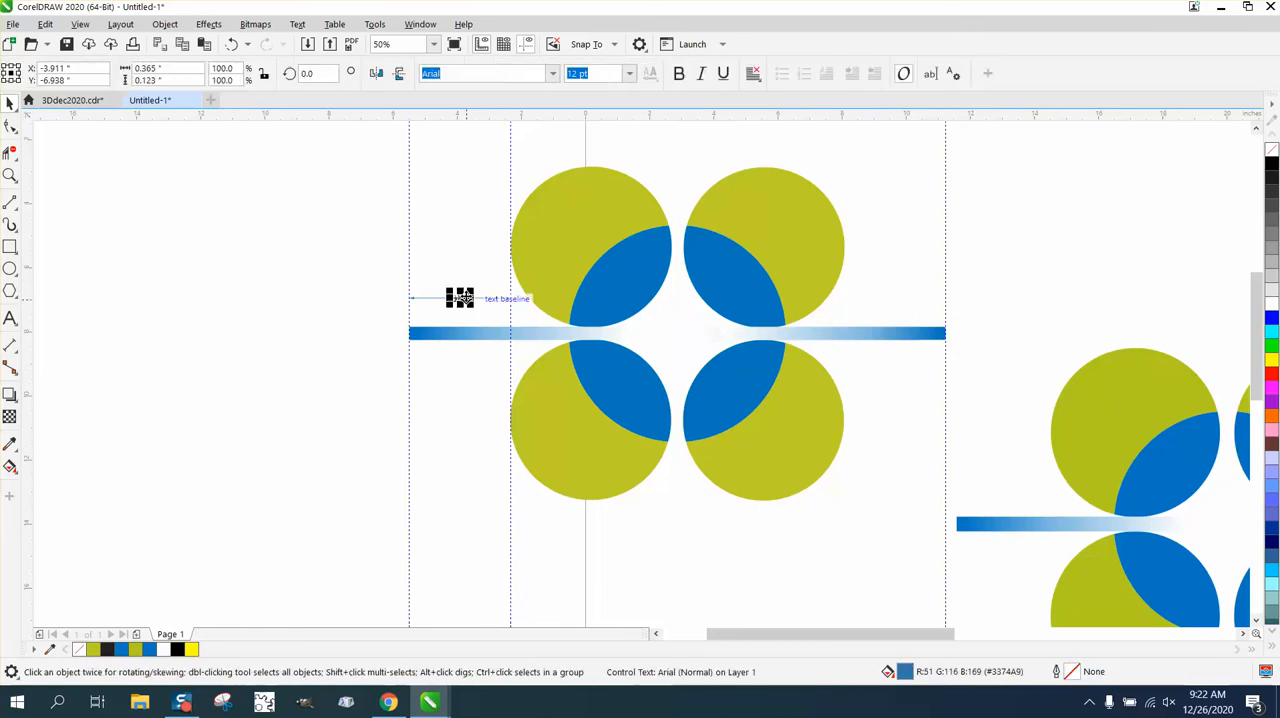
pyautogui.press('Delete')
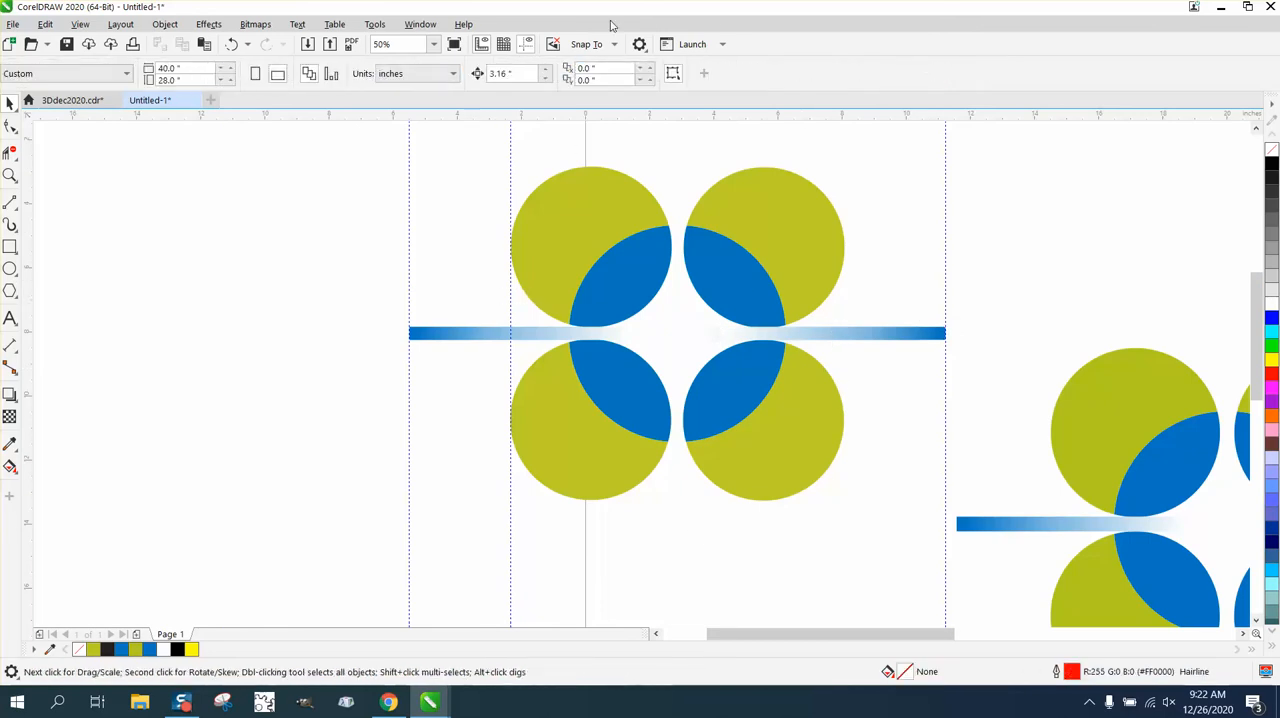
pyautogui.click(527, 44)
# Move the blurry logo bitmap directly below the leftmost vector logo, at X about 1.527 in and Y about -21.025 in
pyautogui.scroll(-2, 240, 217)
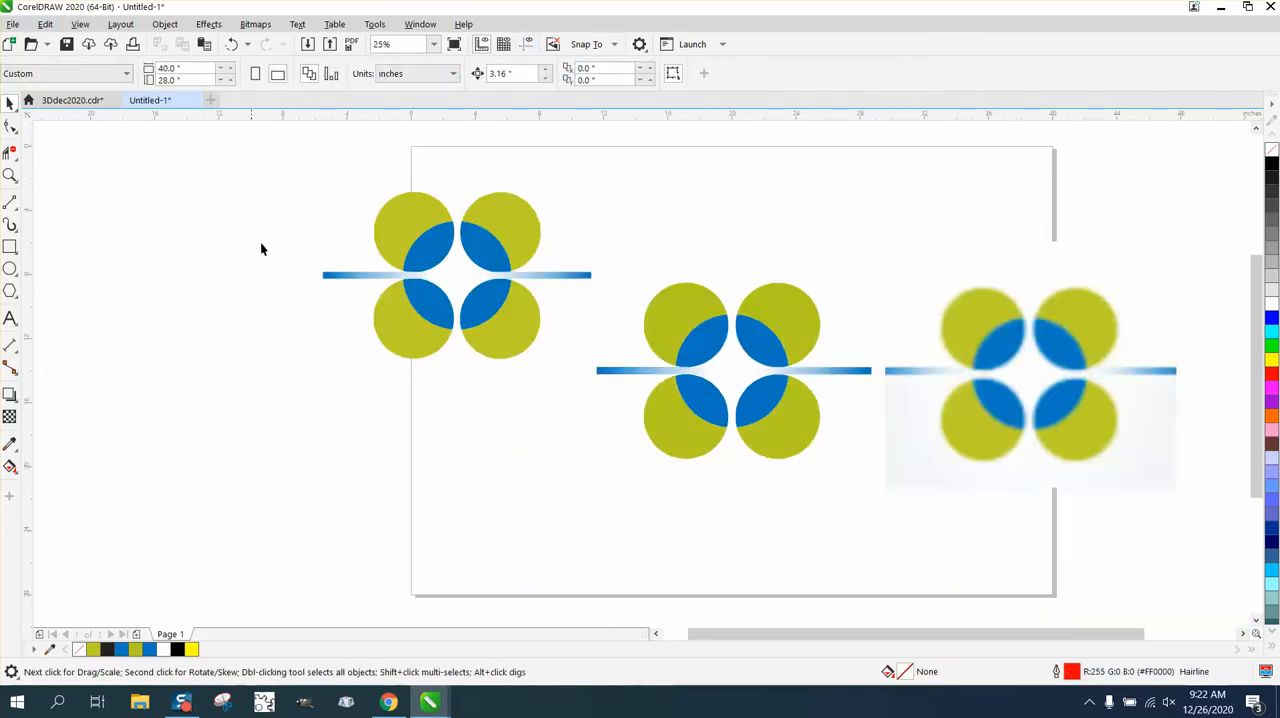
pyautogui.moveTo(505, 519); pyautogui.dragTo(421, 558)
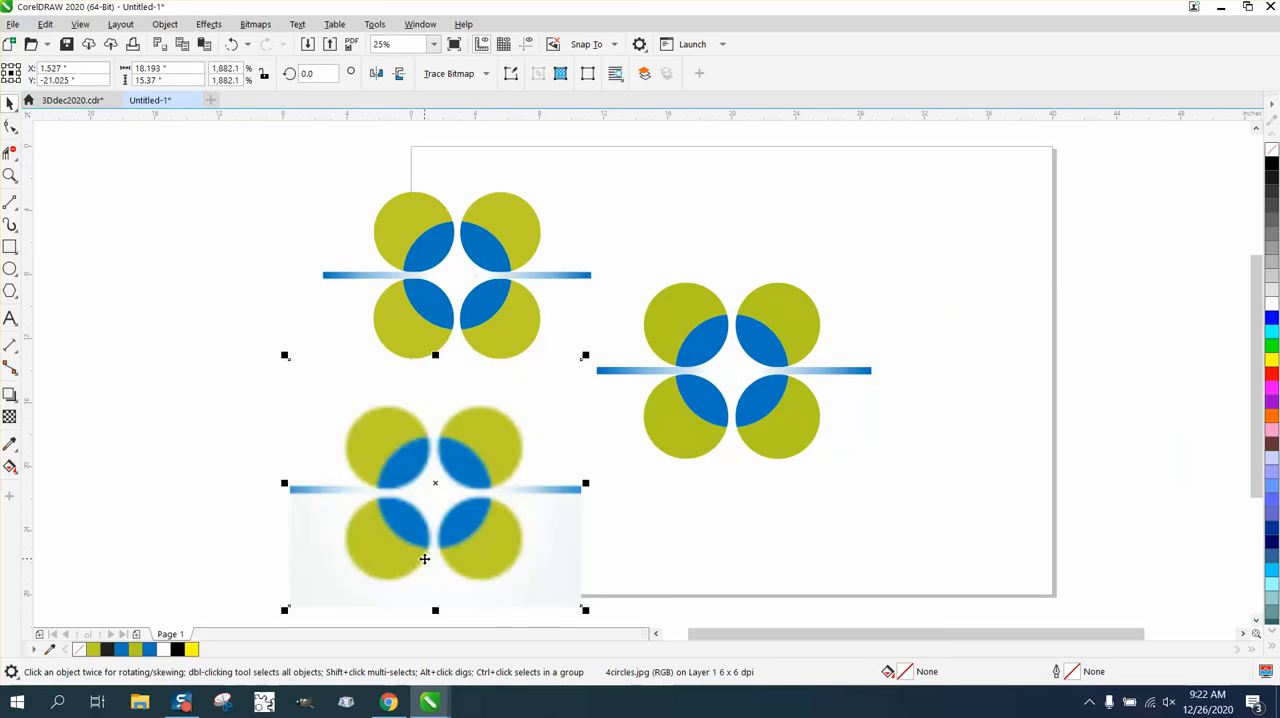